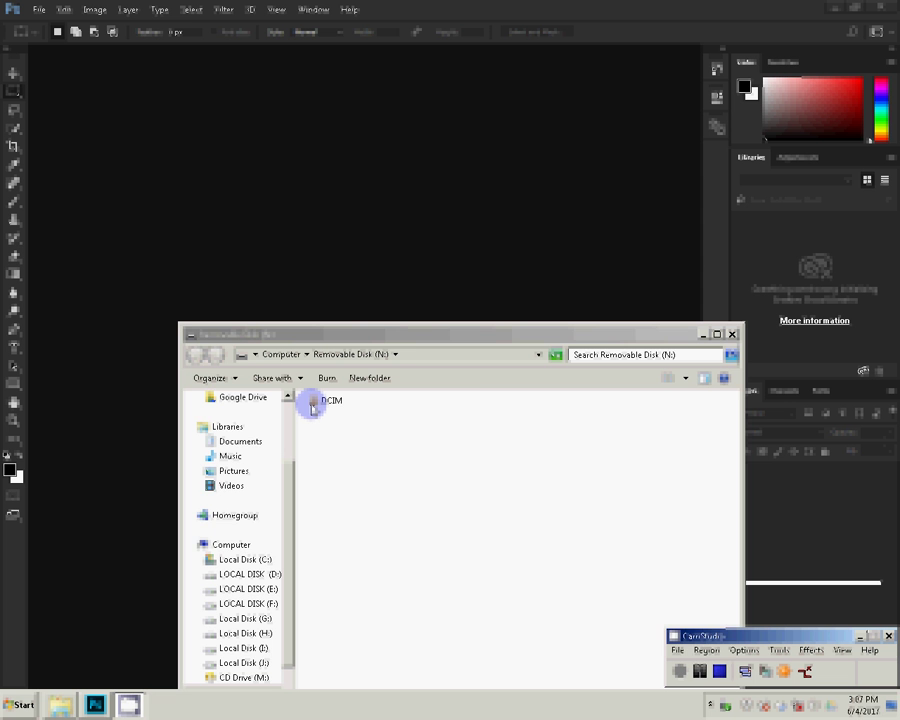
Open portrait DSC_0021 from the memory card's DCIM\101ND40X folder in Photoshop.
double_click(314, 402)
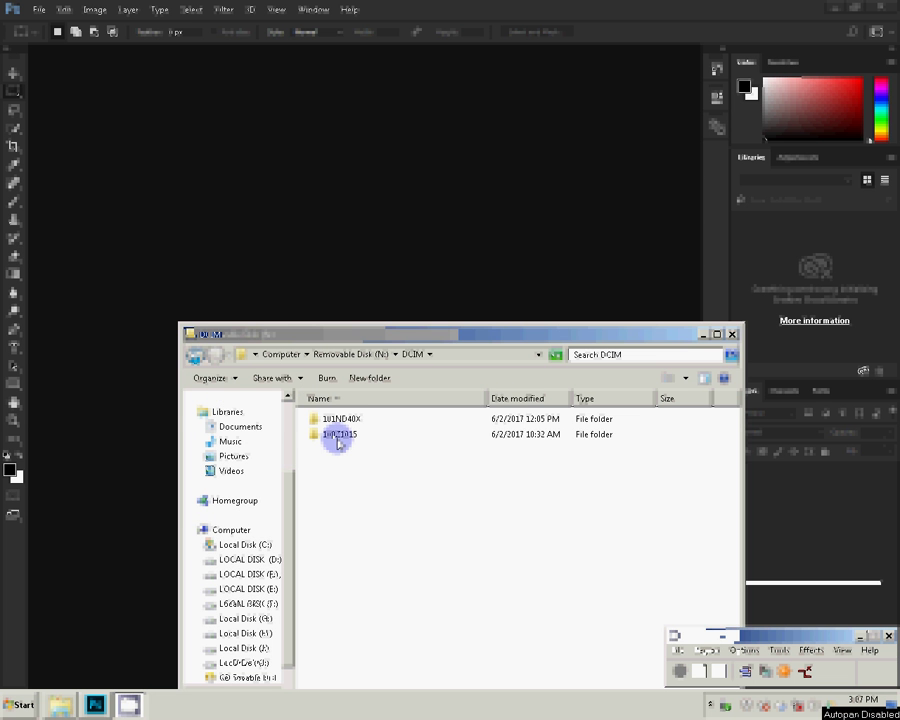
double_click(338, 436)
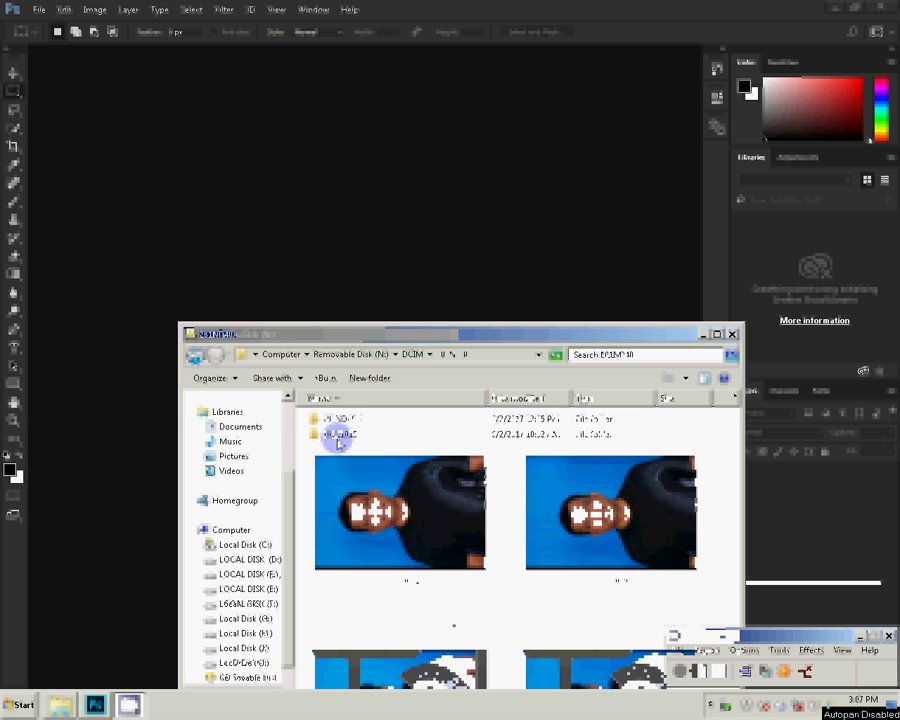
left_click_drag(516, 334, 538, 254)
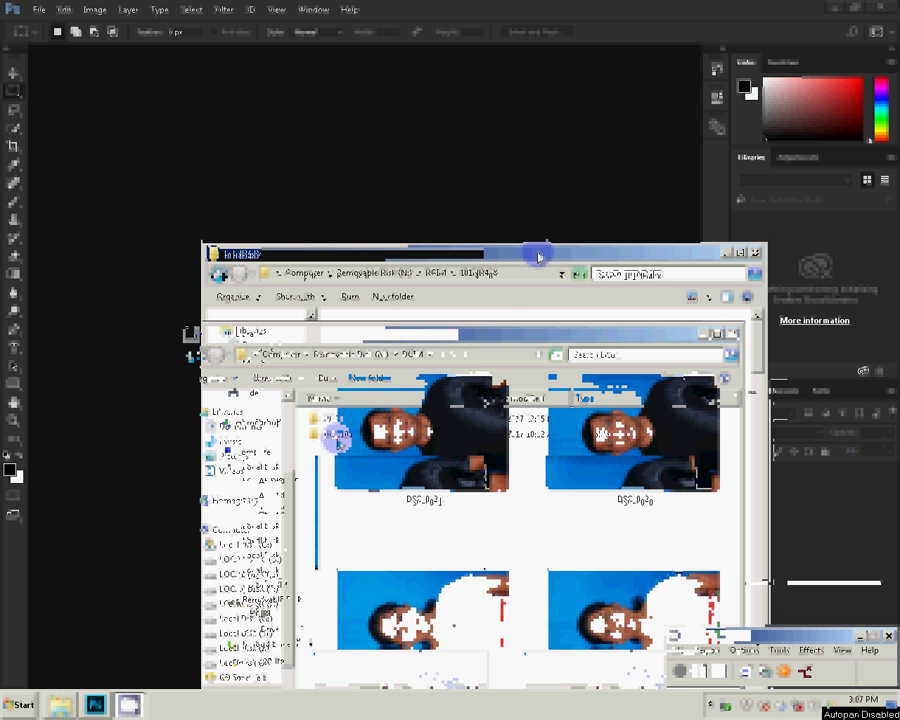
left_click(364, 172)
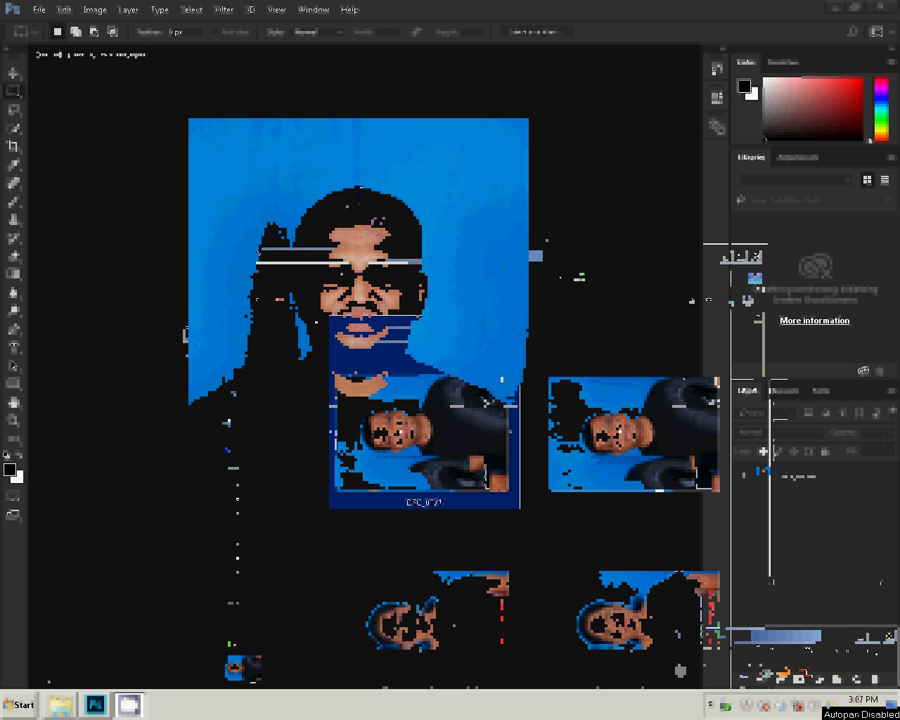
Activate the Crop tool with a crop frame around the whole DSC_0021 portrait.
left_click(128, 705)
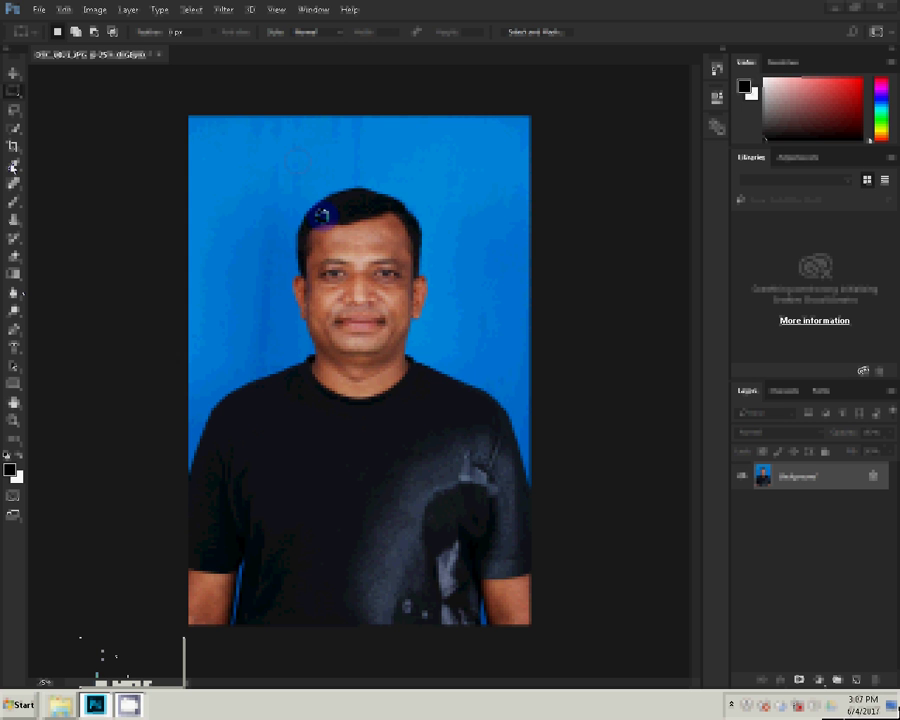
left_click(13, 128)
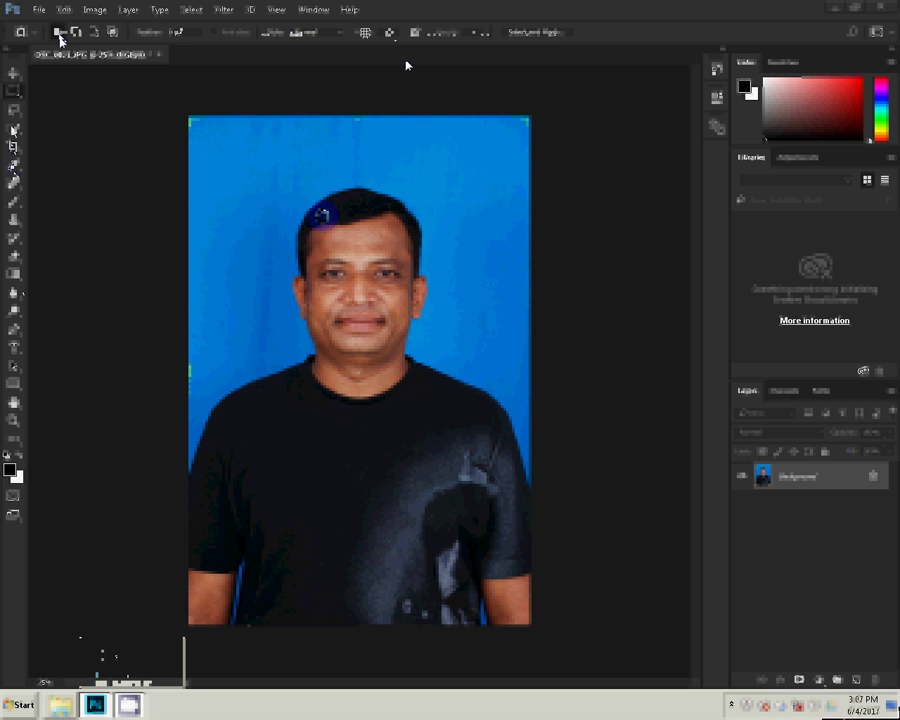
left_click(389, 33)
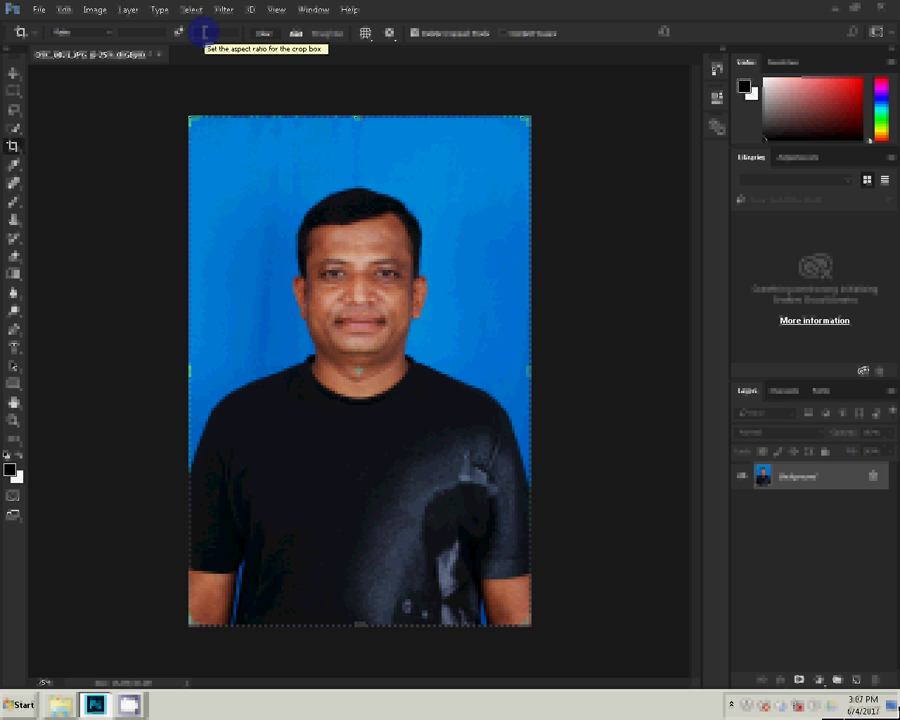
Switch the crop tool's aspect setting to W x H x Resolution.
left_click(36, 34)
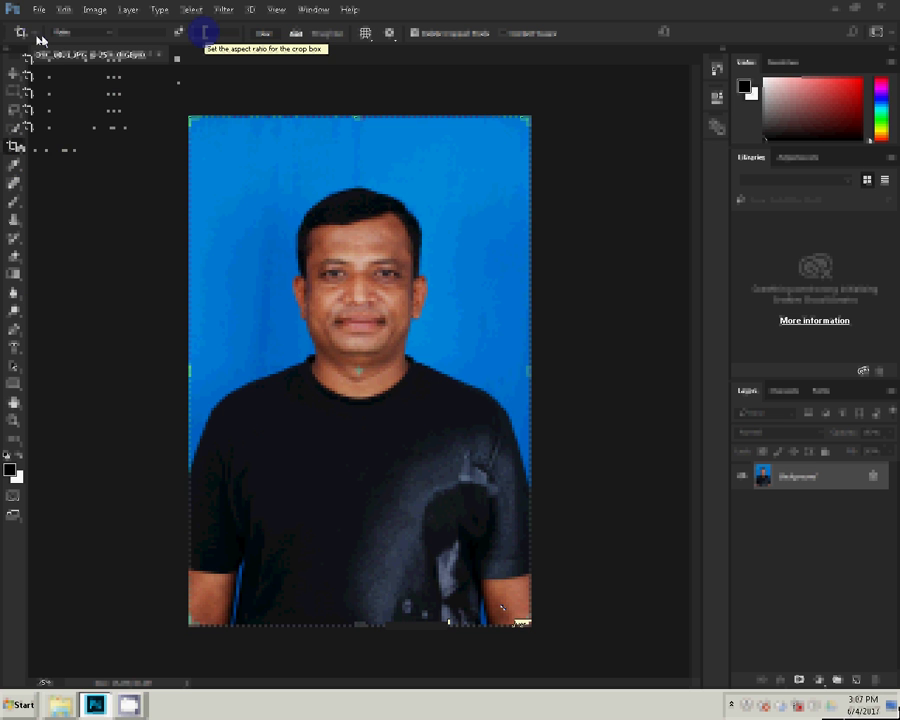
left_click(179, 60)
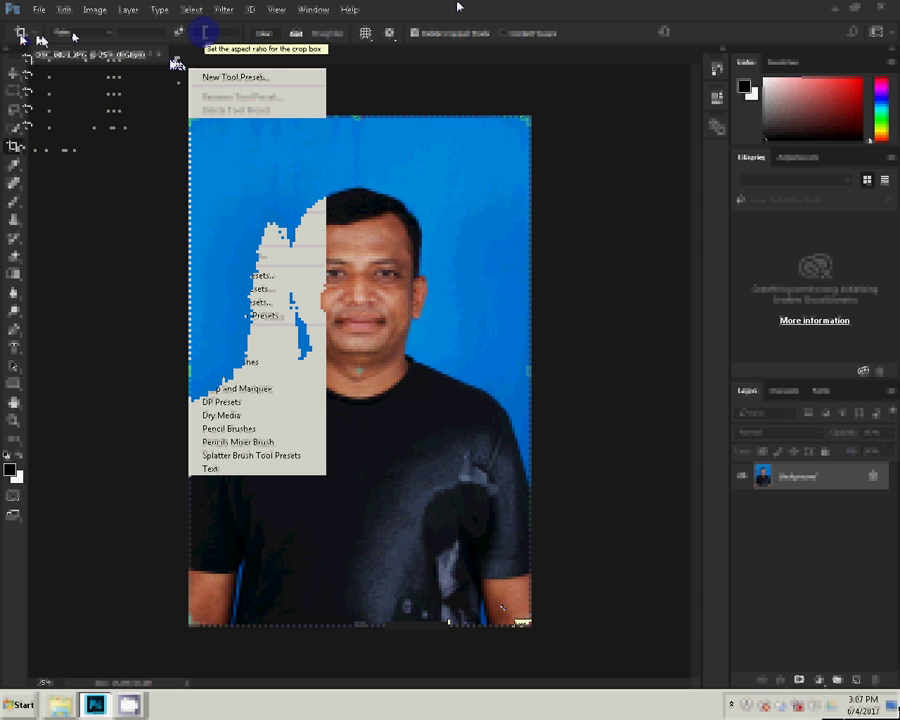
left_click(72, 33)
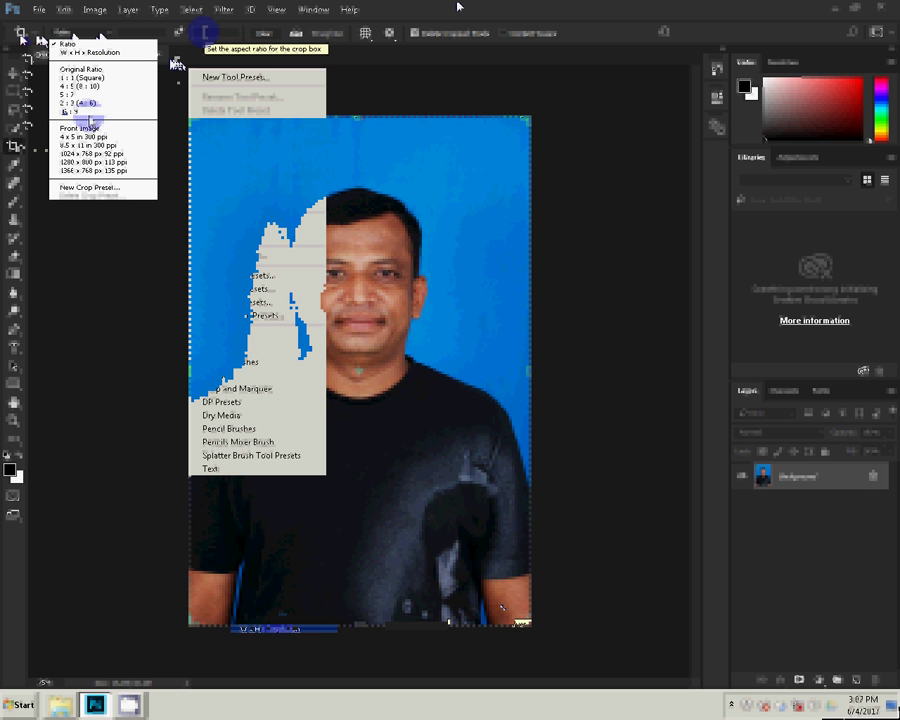
key("Down")
key("Down")
key("Down")
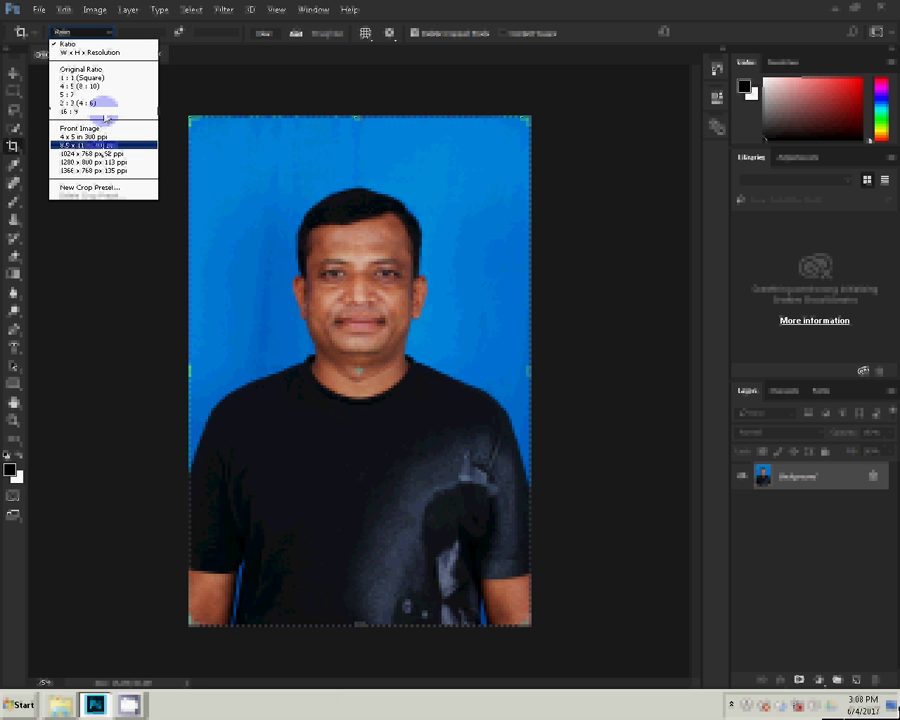
key("Down")
key("Down")
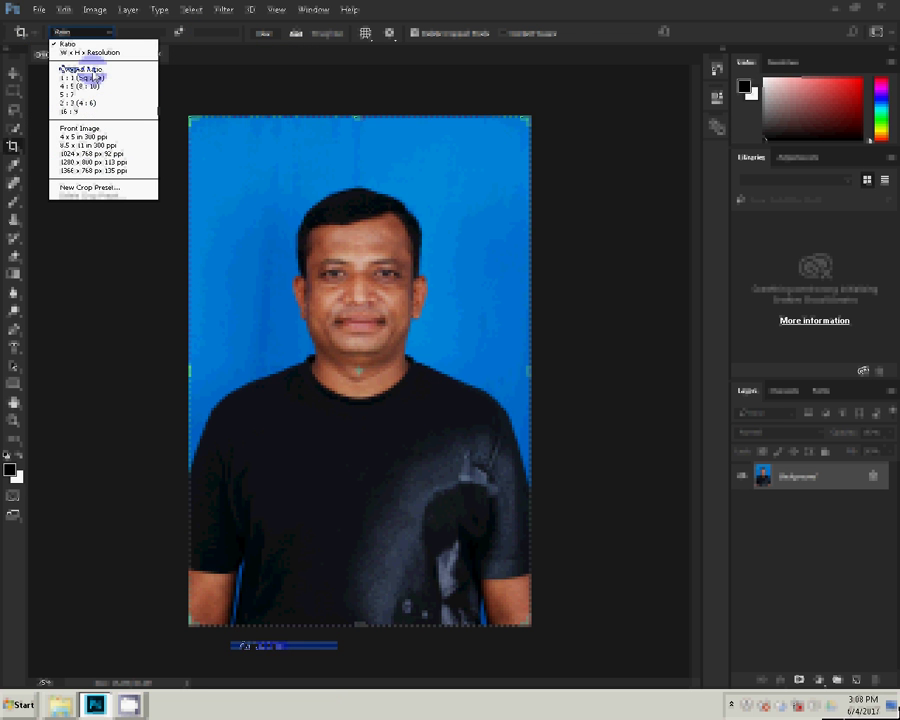
left_click(92, 53)
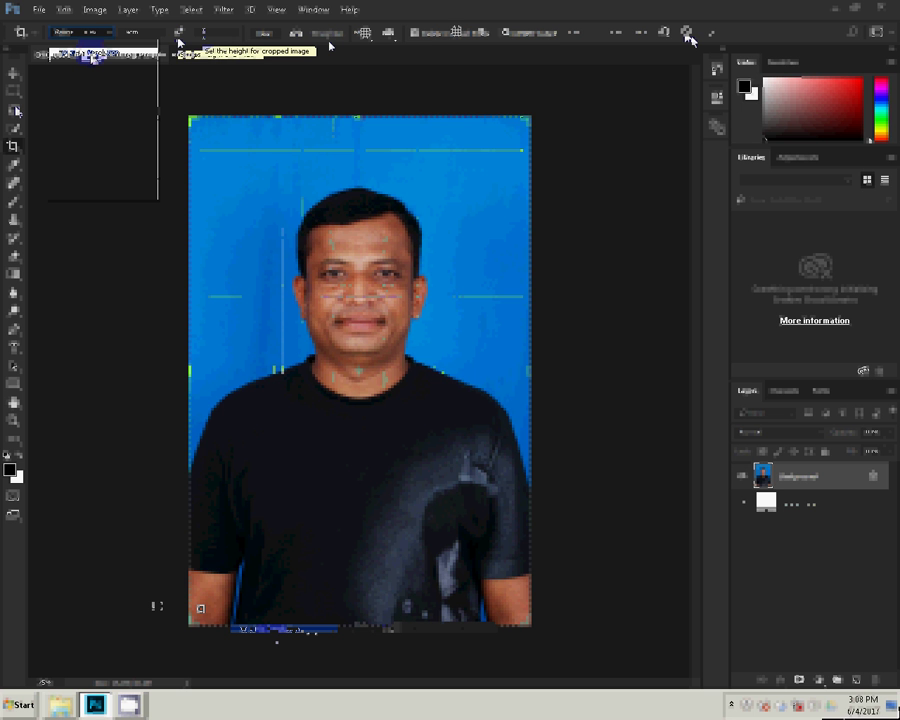
left_click(218, 32)
type("4")
Set the crop resolution, fit the frame around face and shoulders, and apply the crop.
left_click(269, 33)
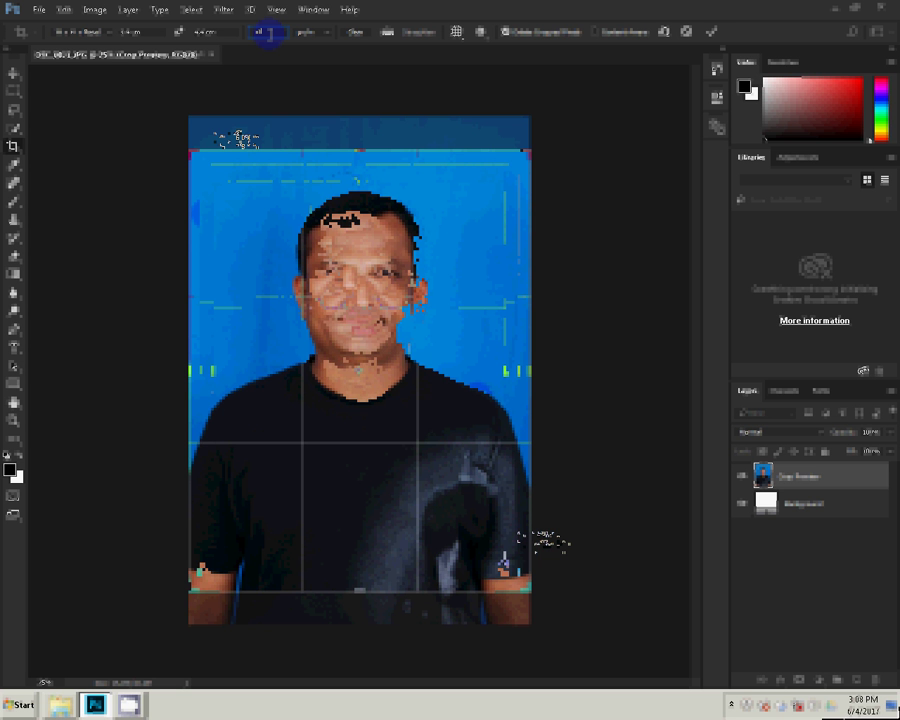
type("0")
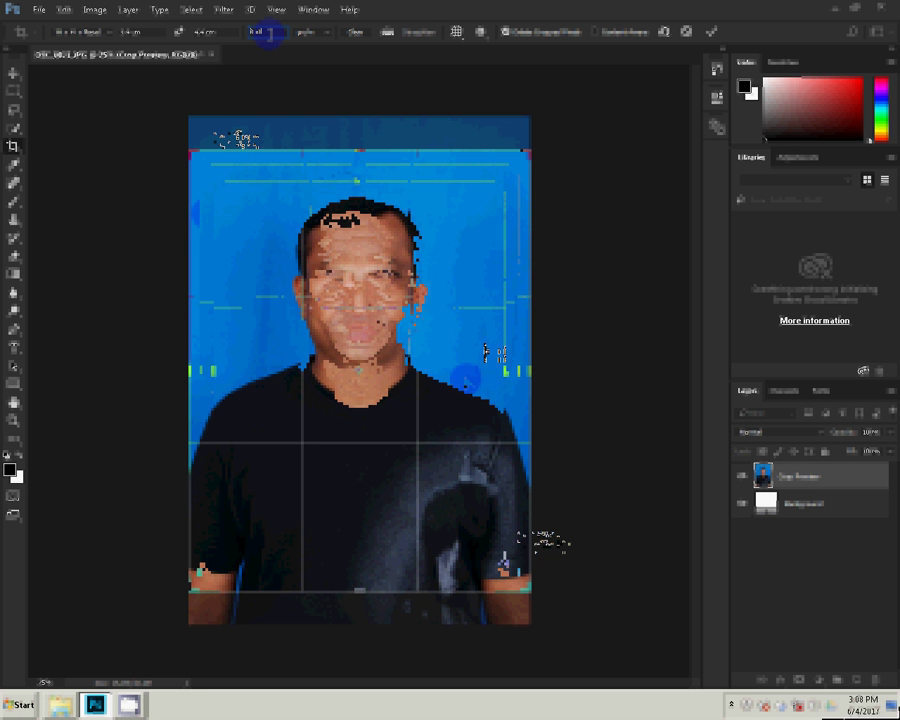
left_click_drag(487, 352, 505, 356)
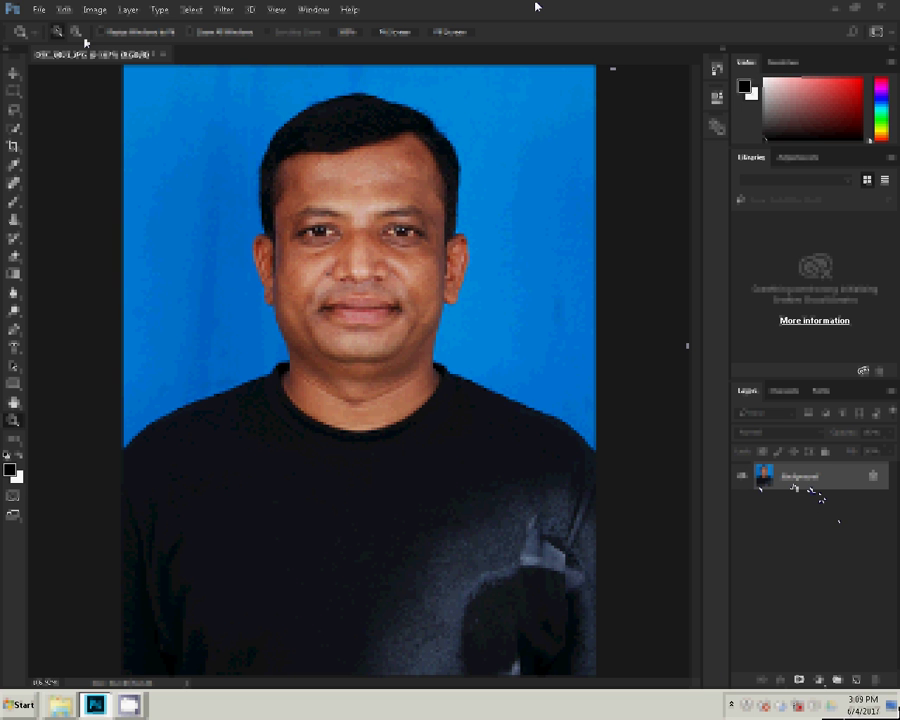
Duplicate the cropped portrait layer into a new document.
left_click(95, 9)
left_click(108, 44)
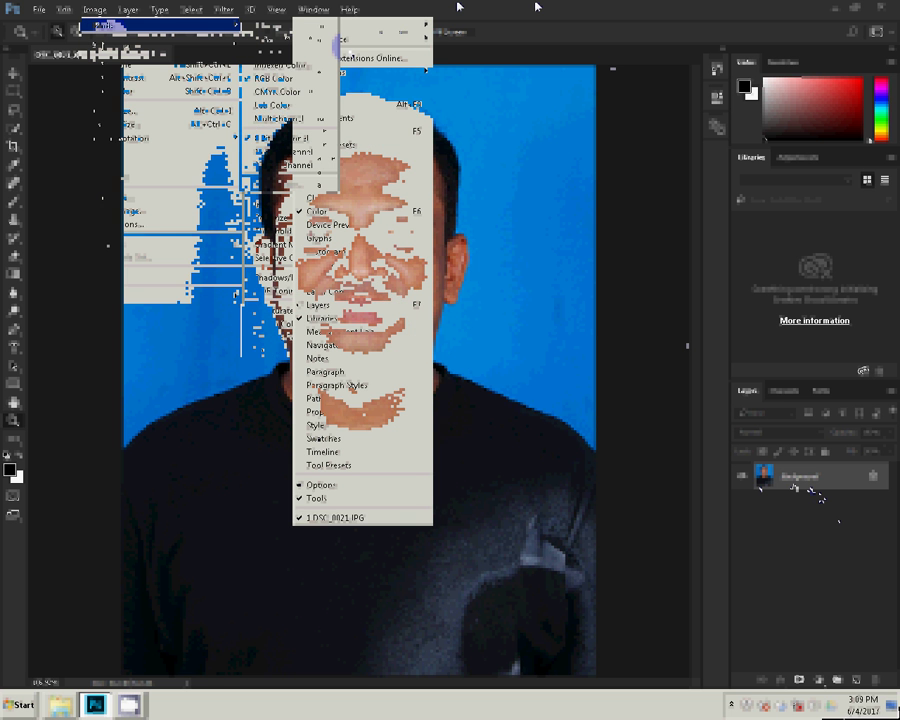
mouse_move(313, 9)
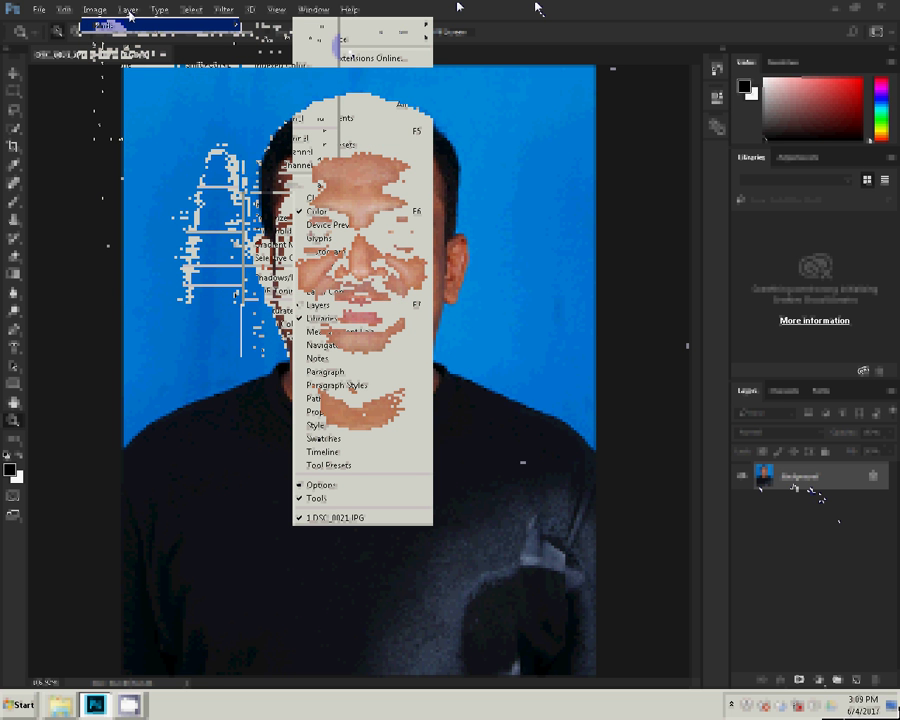
left_click(155, 39)
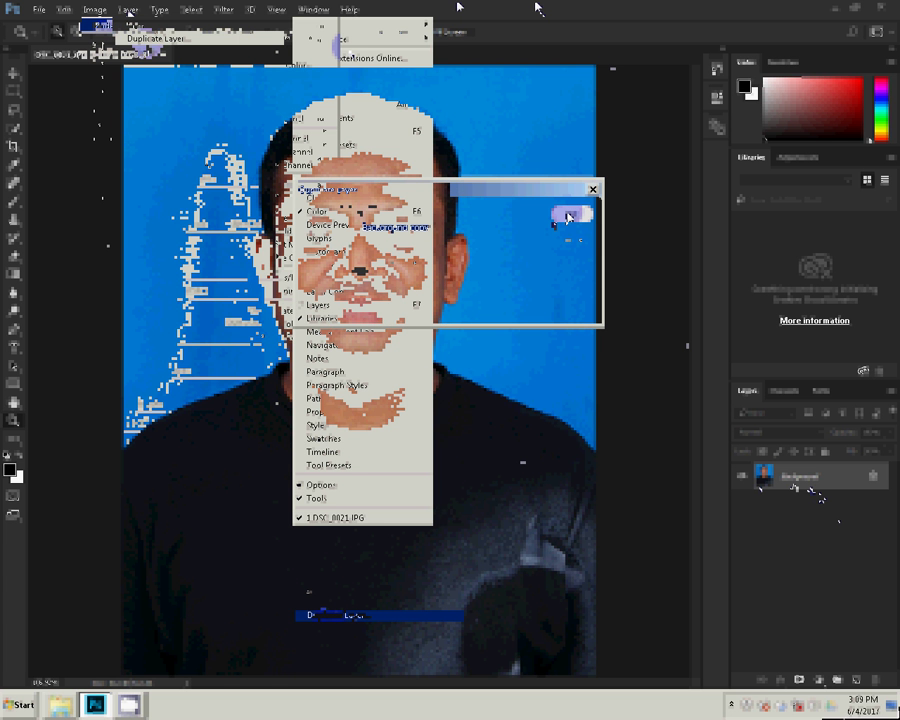
left_click(528, 270)
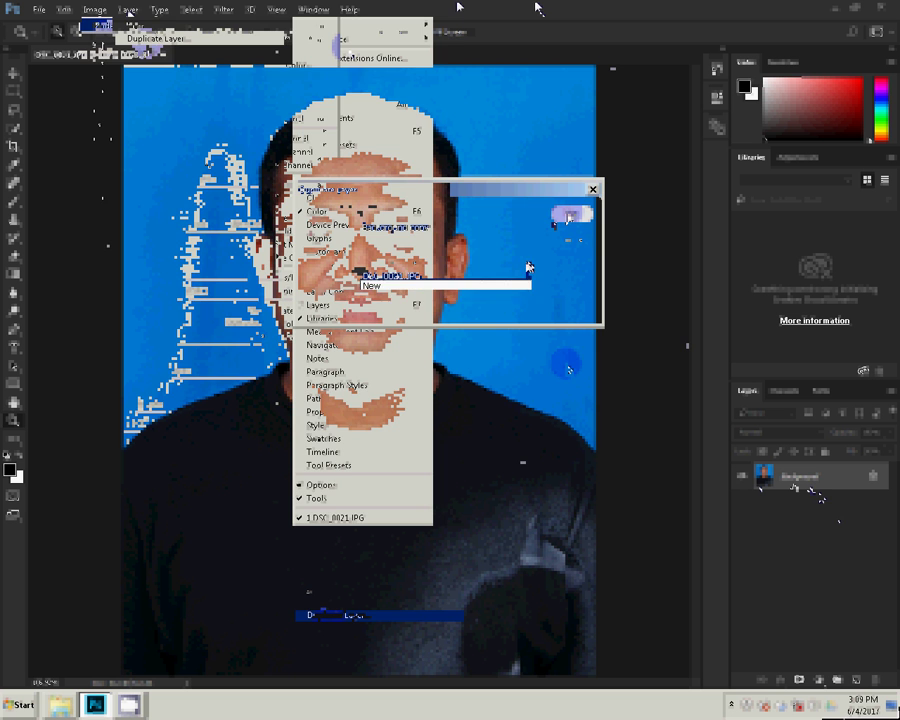
left_click(512, 266)
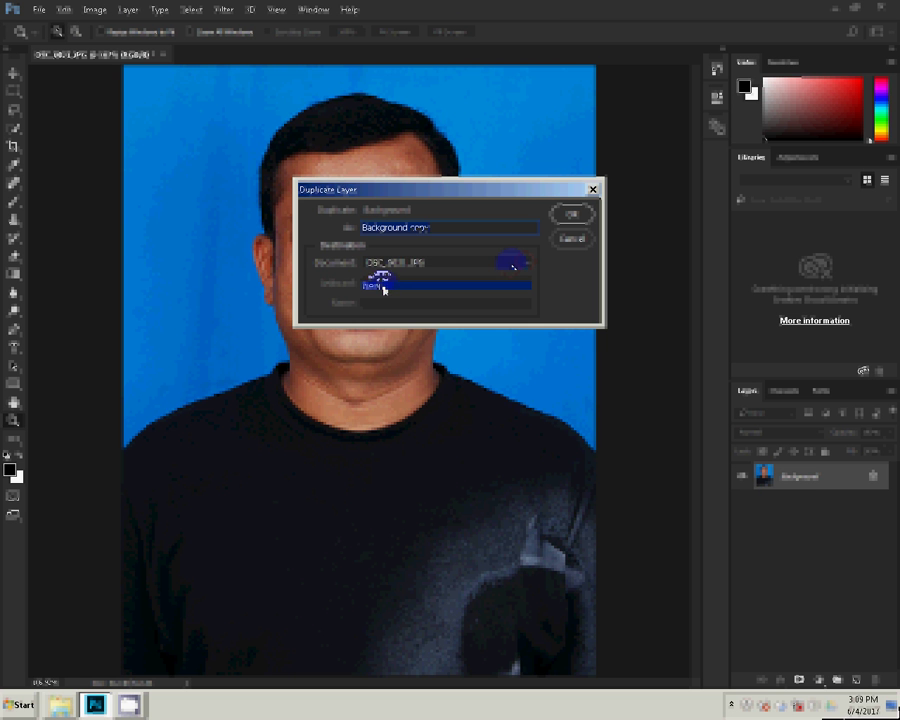
left_click(572, 214)
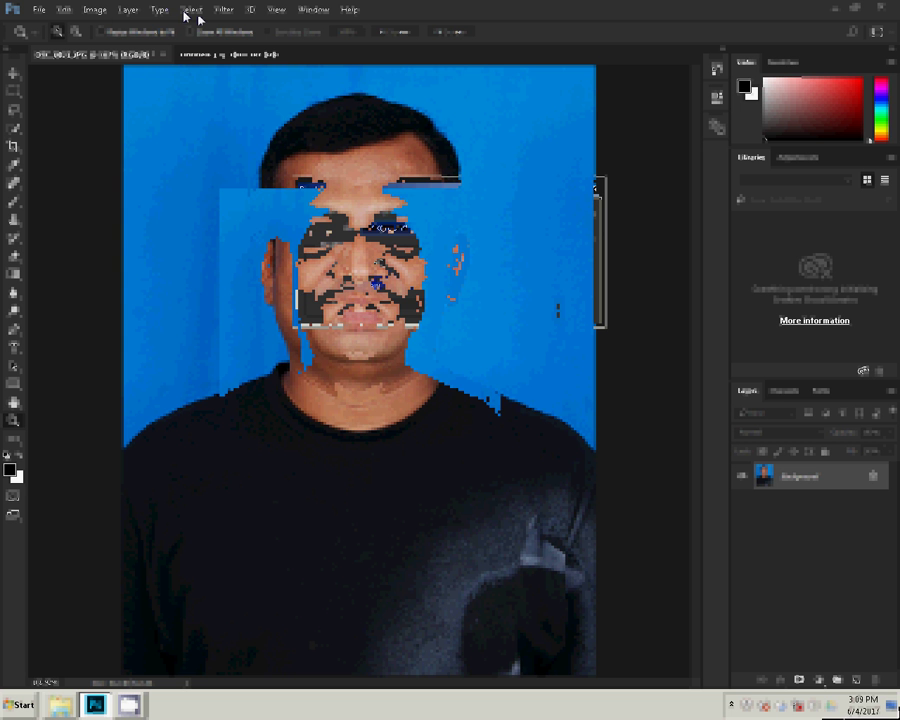
Duplicate the layer again to create a Background copy layer.
left_click(128, 9)
left_click(158, 38)
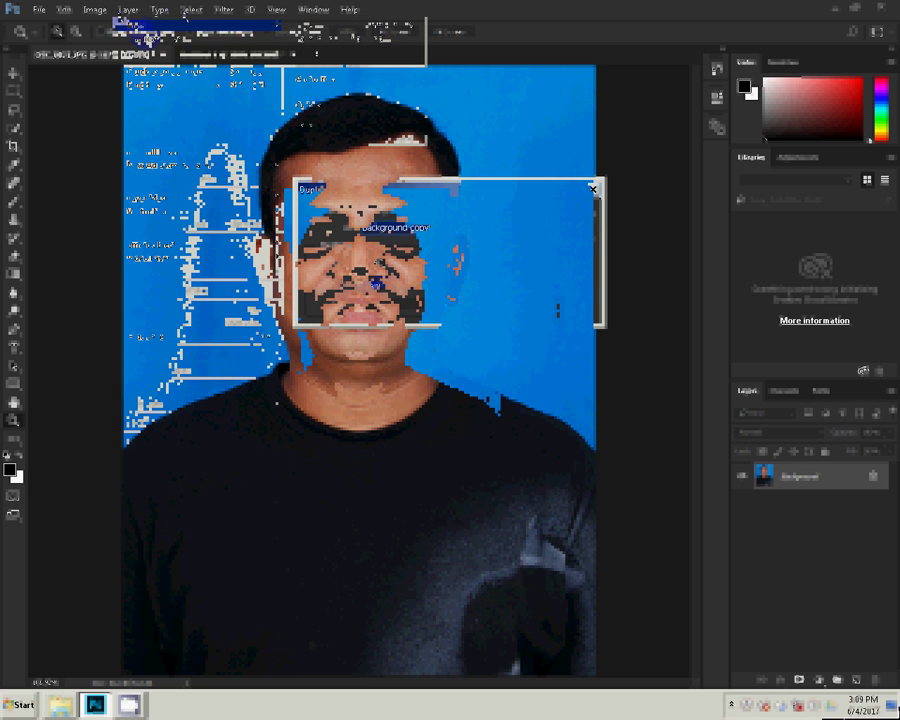
left_click(537, 215)
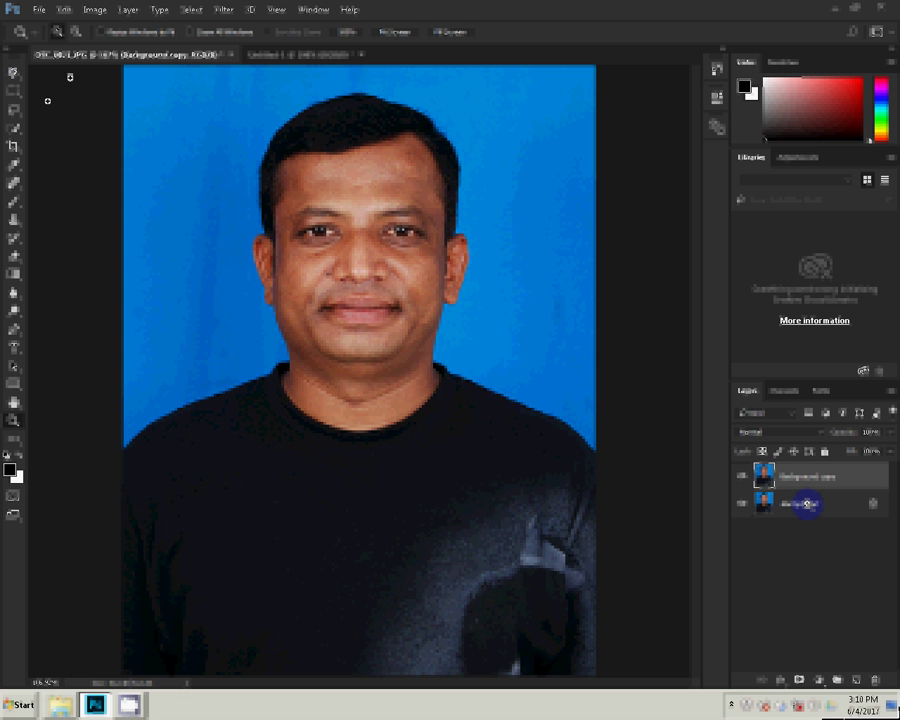
Pick the Move tool and show the Filter > Magic submenu offering Magic Pro.
left_click_drag(806, 503, 843, 537)
left_click(489, 267)
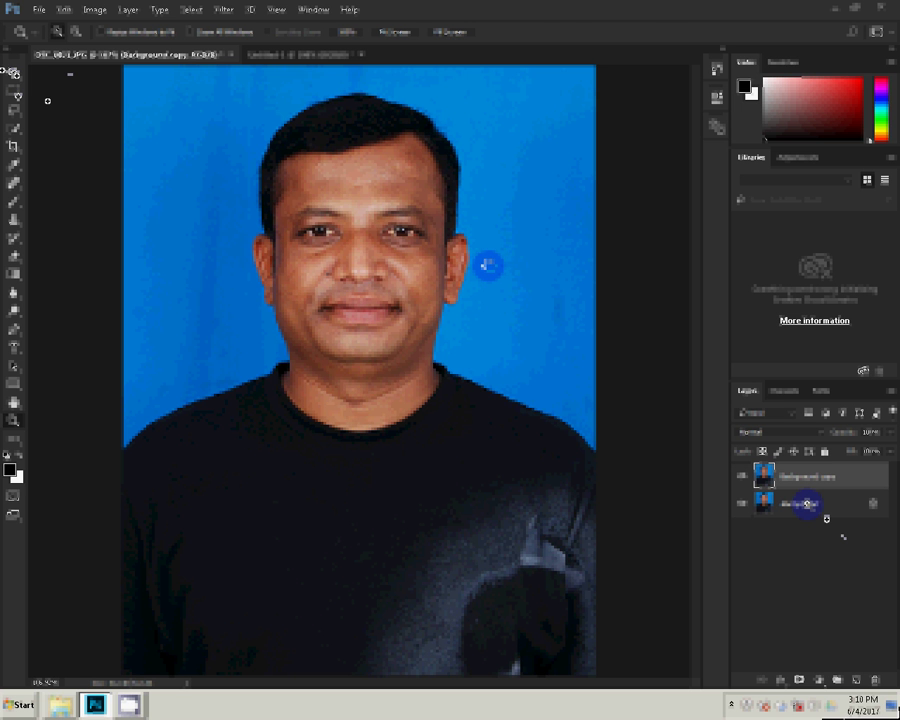
key("space")
left_click(430, 321)
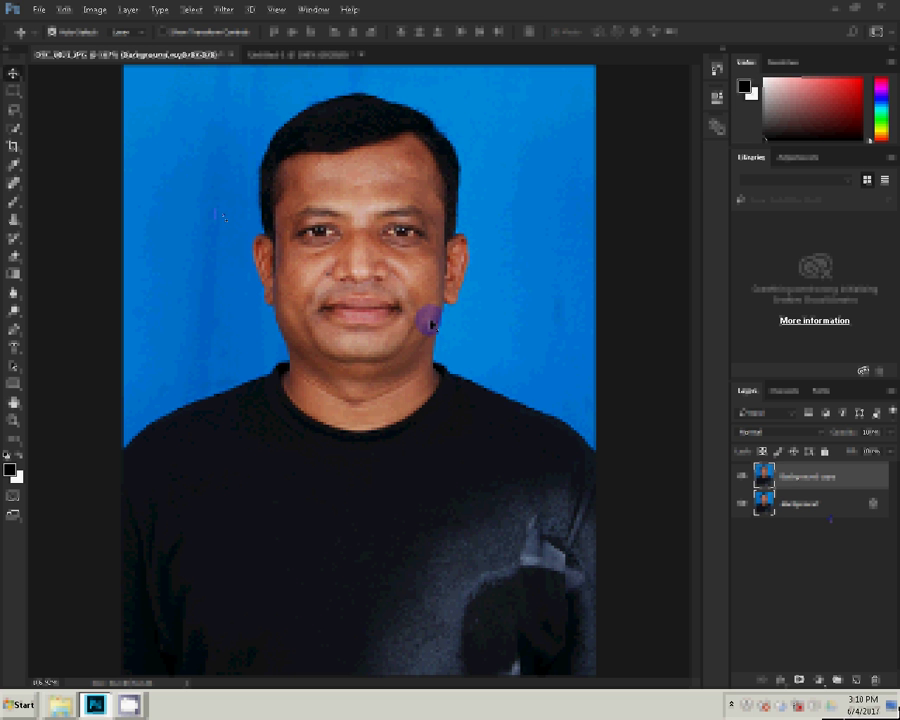
left_click(223, 9)
left_click(250, 332)
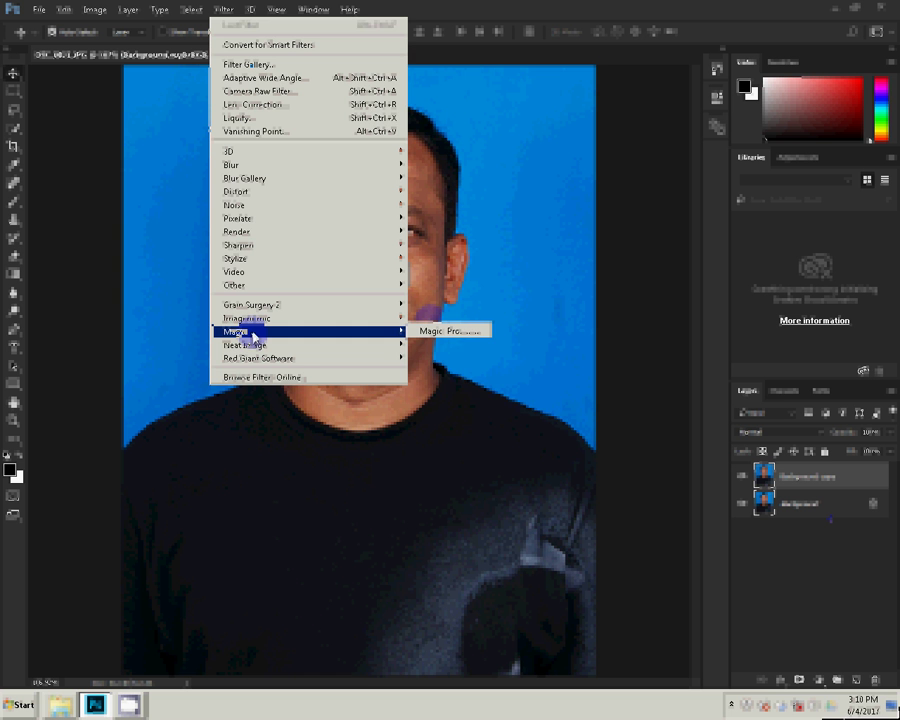
Run Magic Pro on the Background copy with a high Graininess value.
left_click(474, 340)
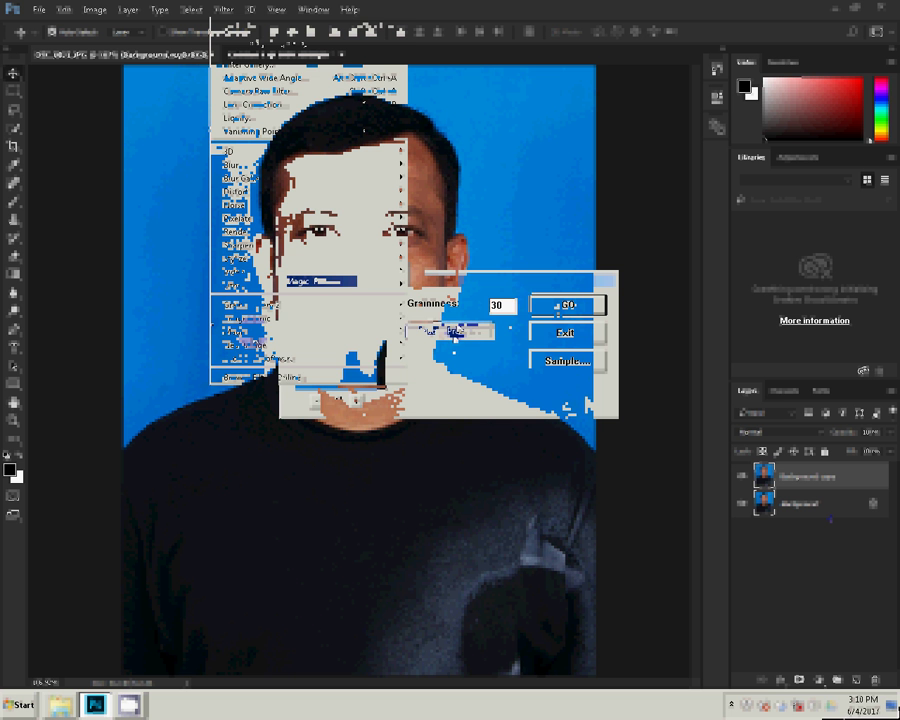
left_click_drag(487, 330, 486, 344)
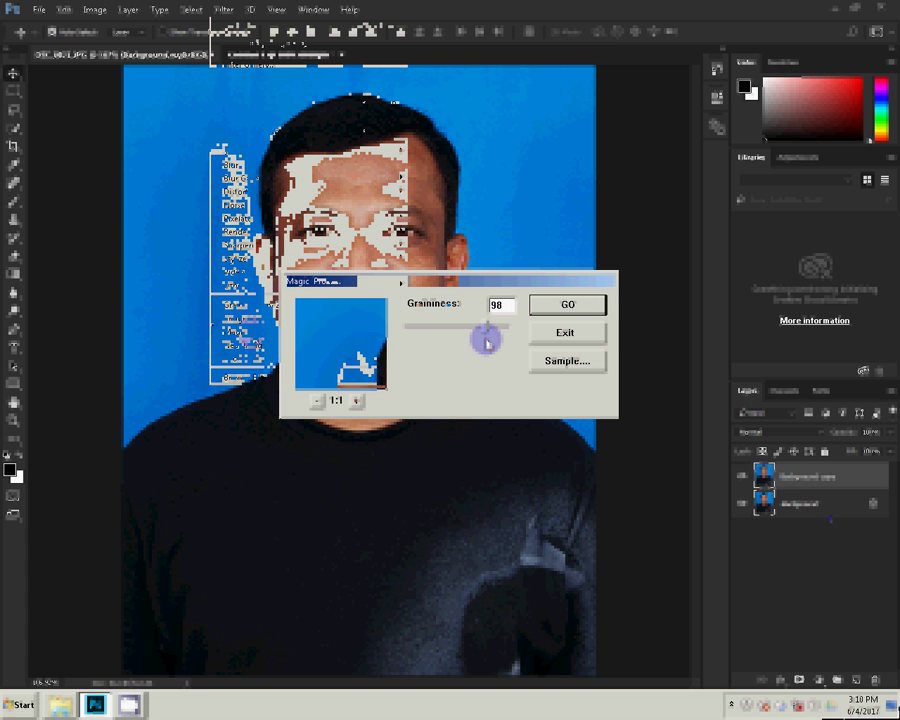
double_click(498, 306)
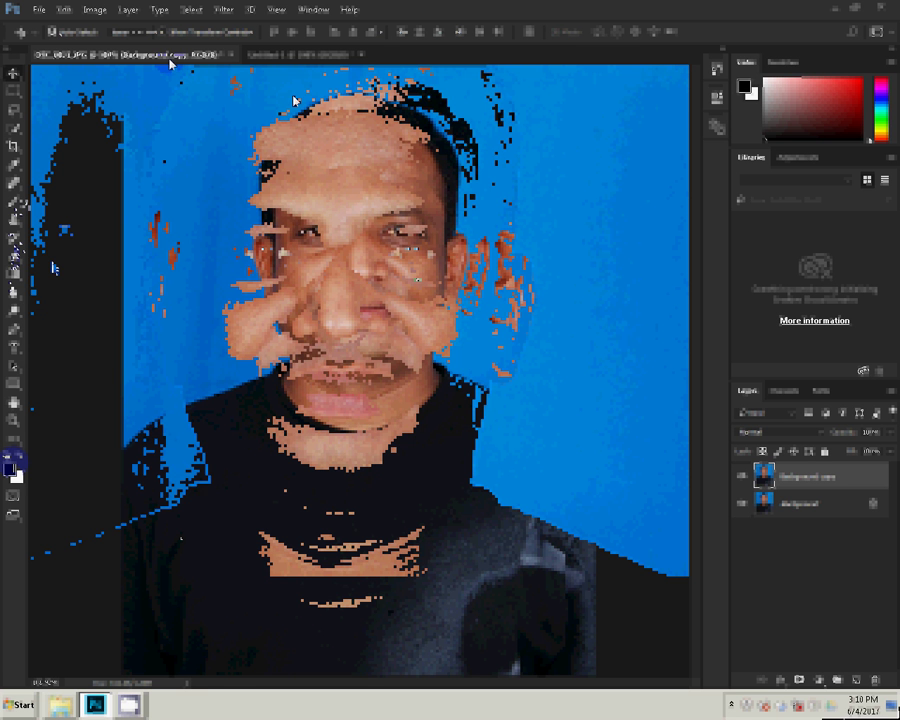
Zoom in on the portrait's face.
left_click(172, 90)
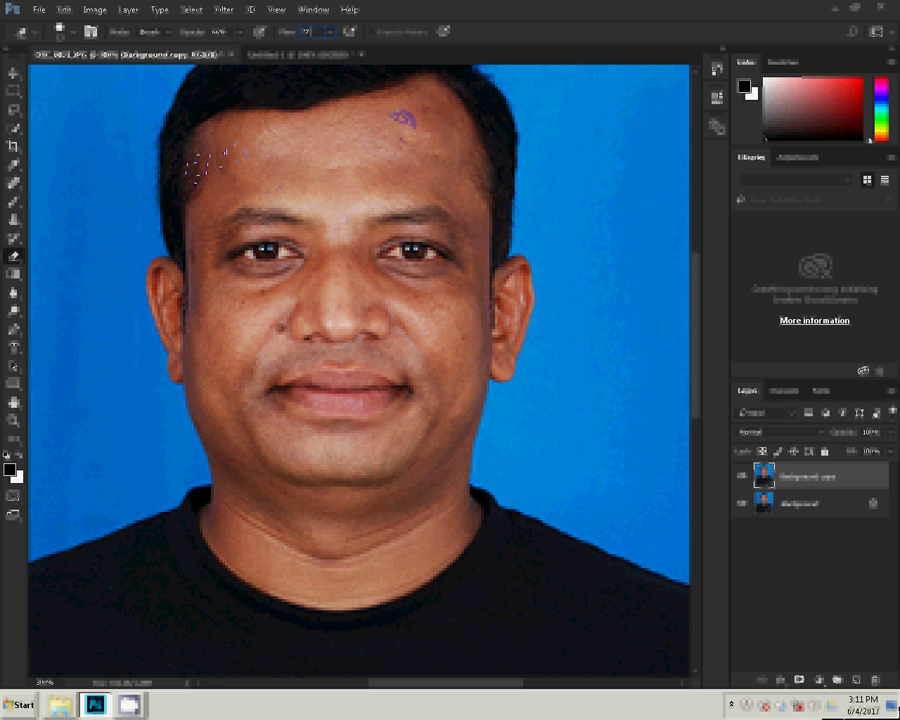
Spot-heal the blemishes on the forehead, between the brows, on the chin and beside the nose.
left_click(339, 138)
left_click(300, 150)
left_click(347, 155)
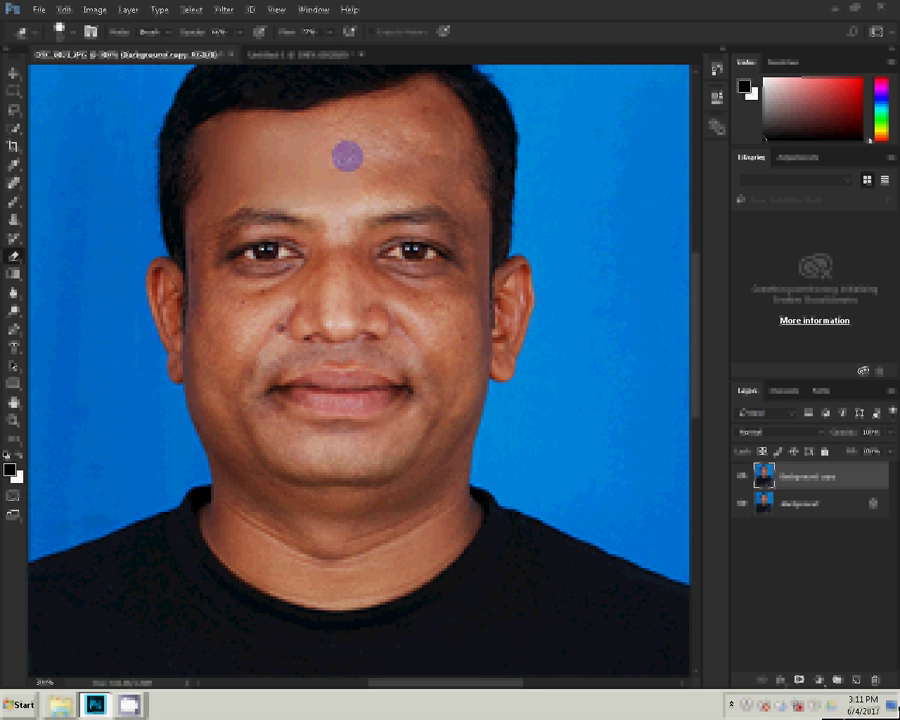
left_click(318, 207)
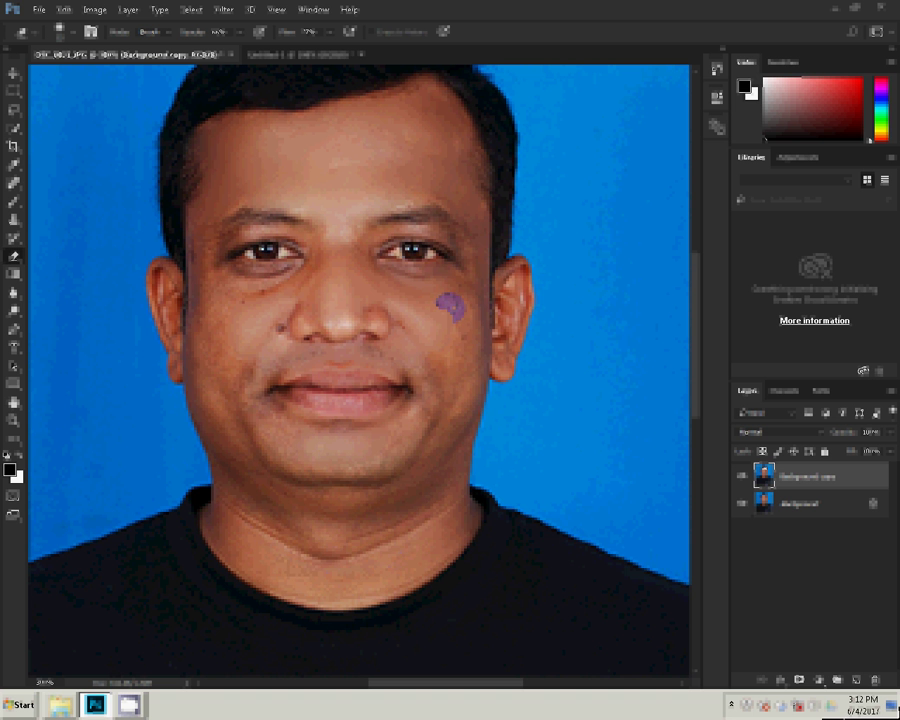
left_click(384, 501)
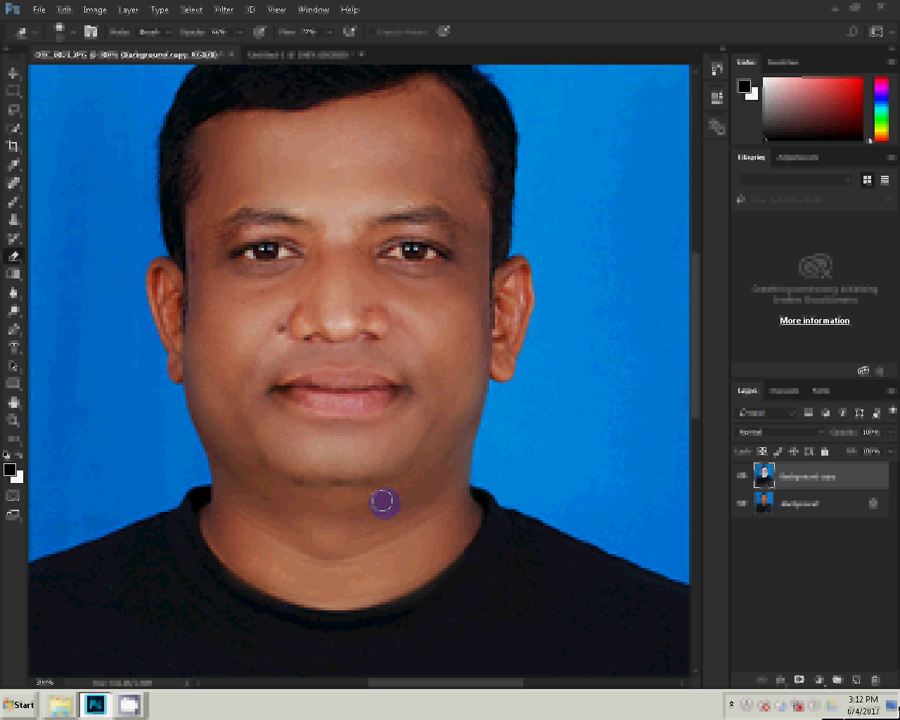
left_click(286, 336)
key("j")
left_click(13, 420)
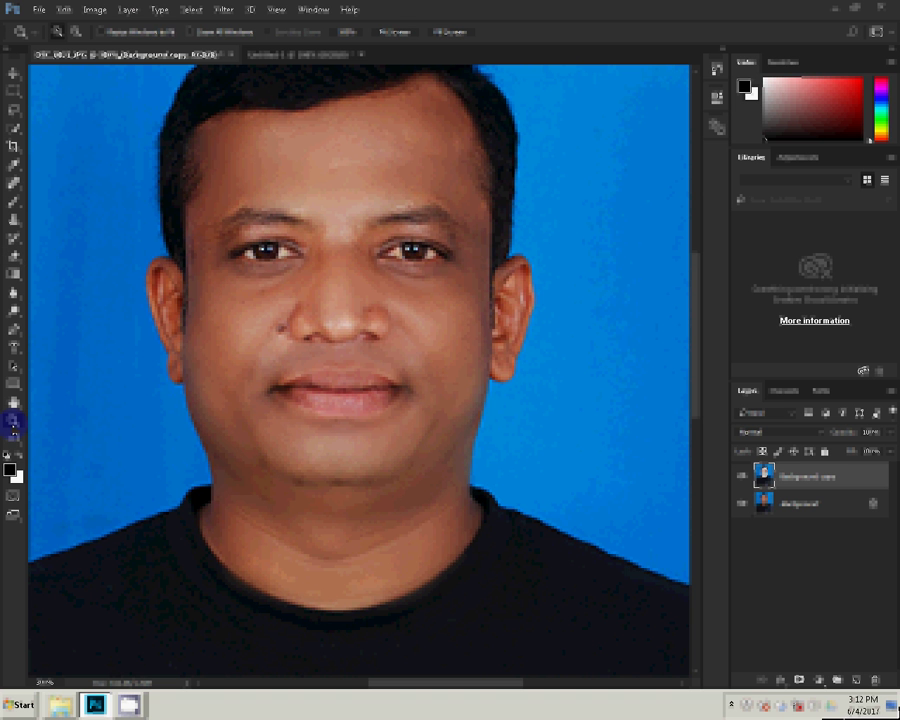
Merge the visible layers into a single Background layer and open the Window menu.
left_click(128, 9)
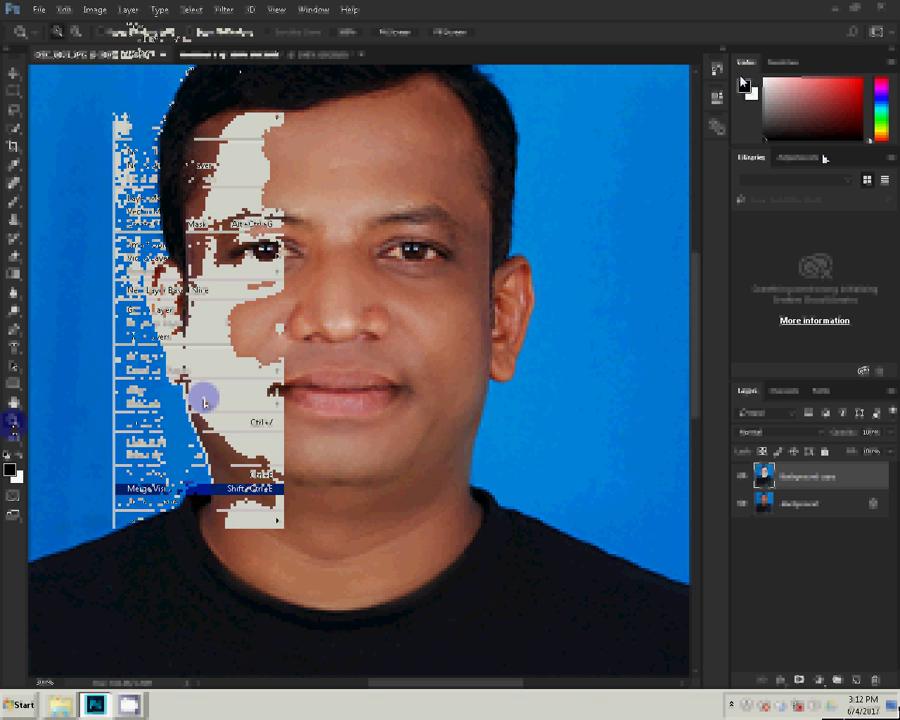
left_click(302, 10)
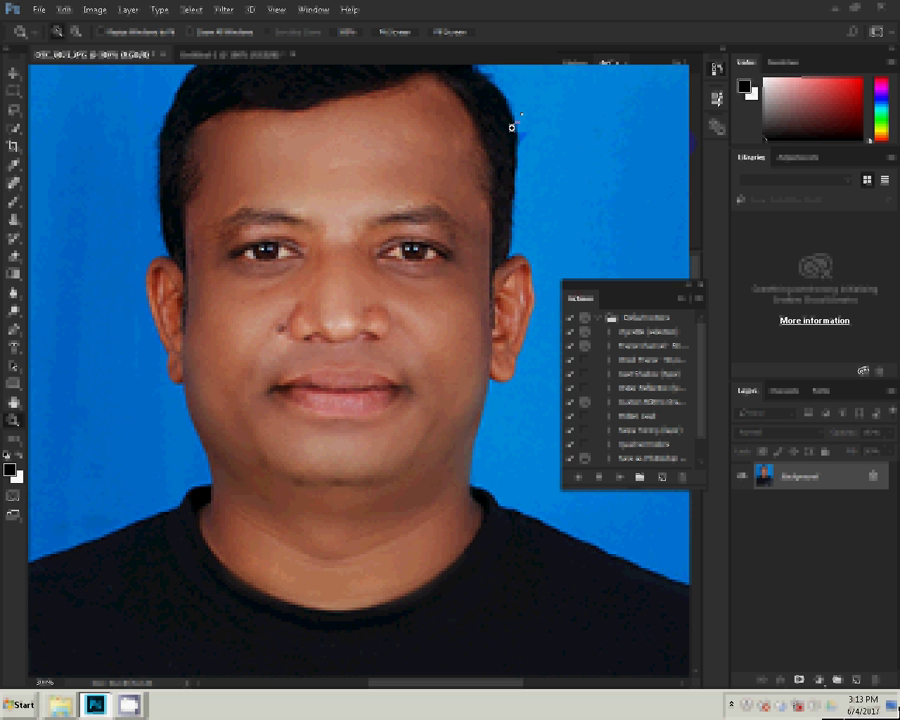
Pull the Actions panel out of the Libraries/Adjustments dock so it floats over the canvas.
left_click(535, 106)
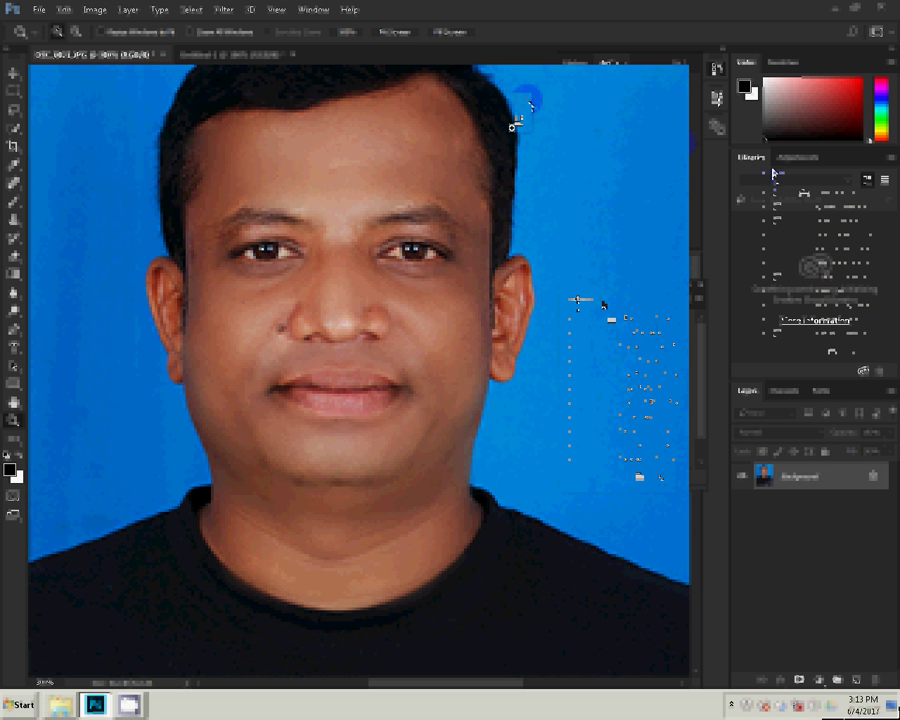
mouse_move(775, 180)
left_mouse_down()
mouse_move(862, 167)
mouse_move(498, 158)
mouse_move(640, 103)
left_mouse_up()
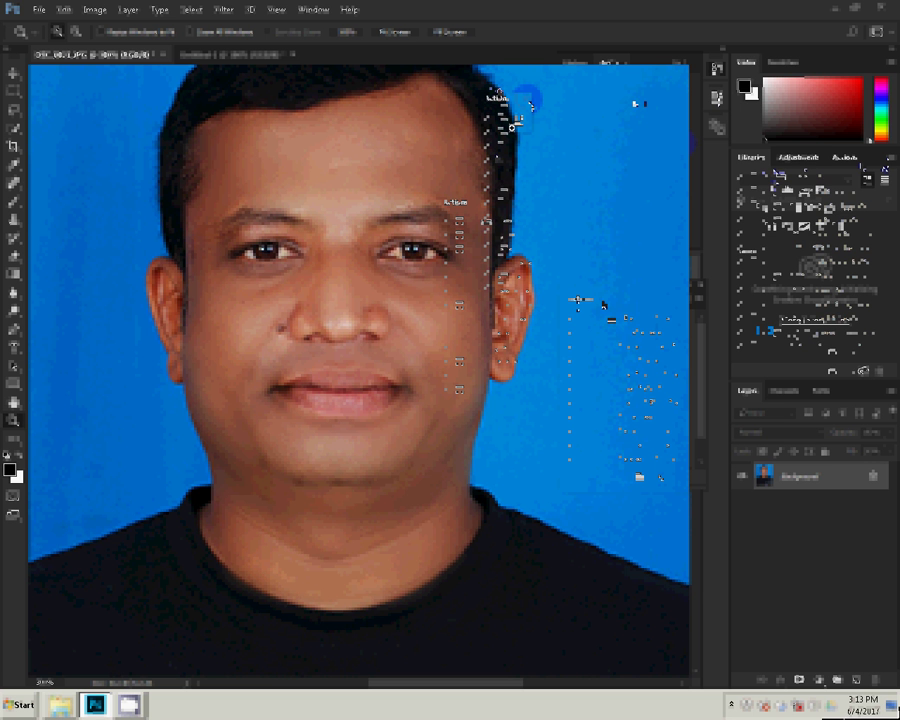
mouse_move(603, 303)
left_mouse_down()
mouse_move(608, 95)
mouse_move(604, 87)
mouse_move(518, 91)
left_mouse_up()
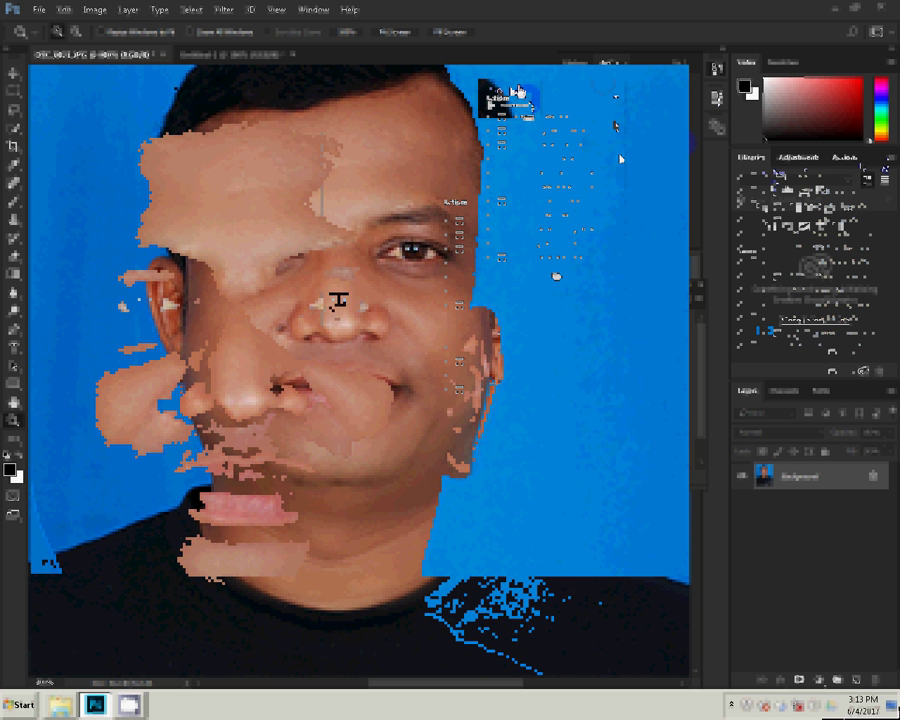
left_click_drag(518, 91, 518, 91)
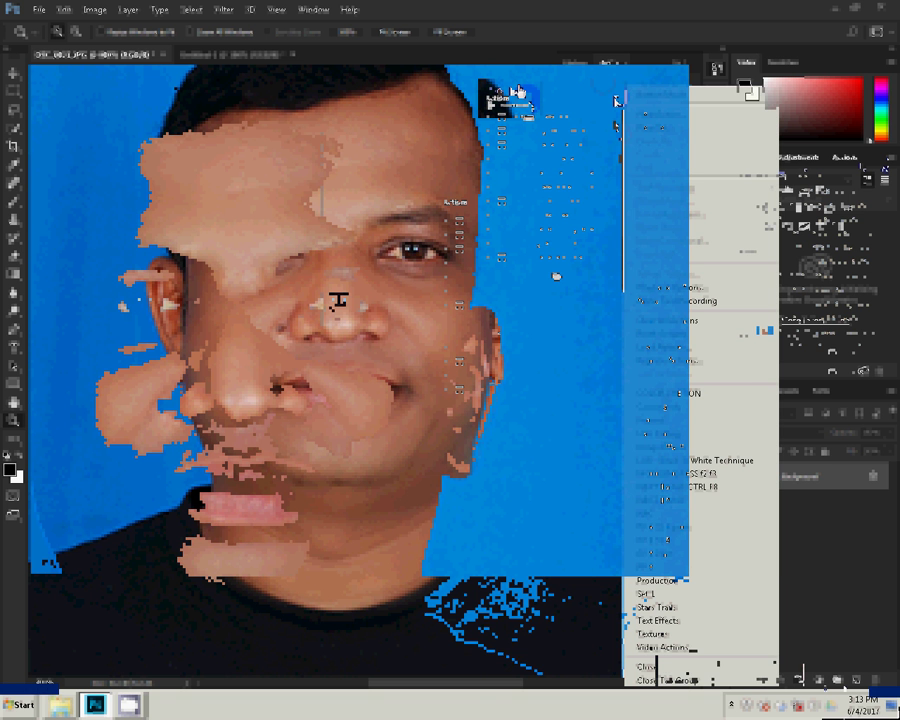
Clear all existing actions from the Actions panel and confirm the deletion.
left_click(615, 97)
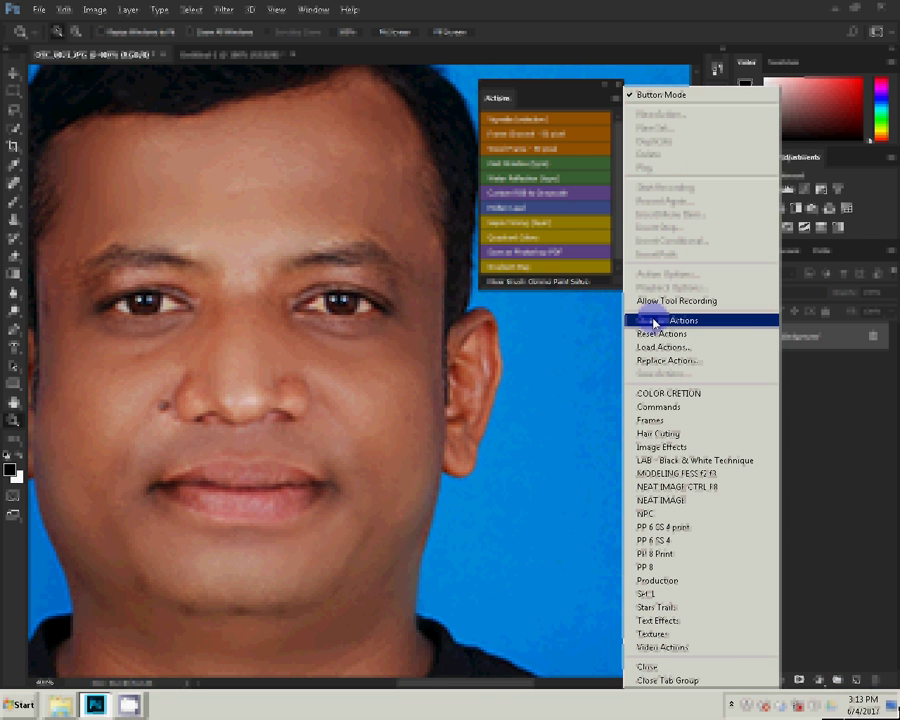
left_click(651, 322)
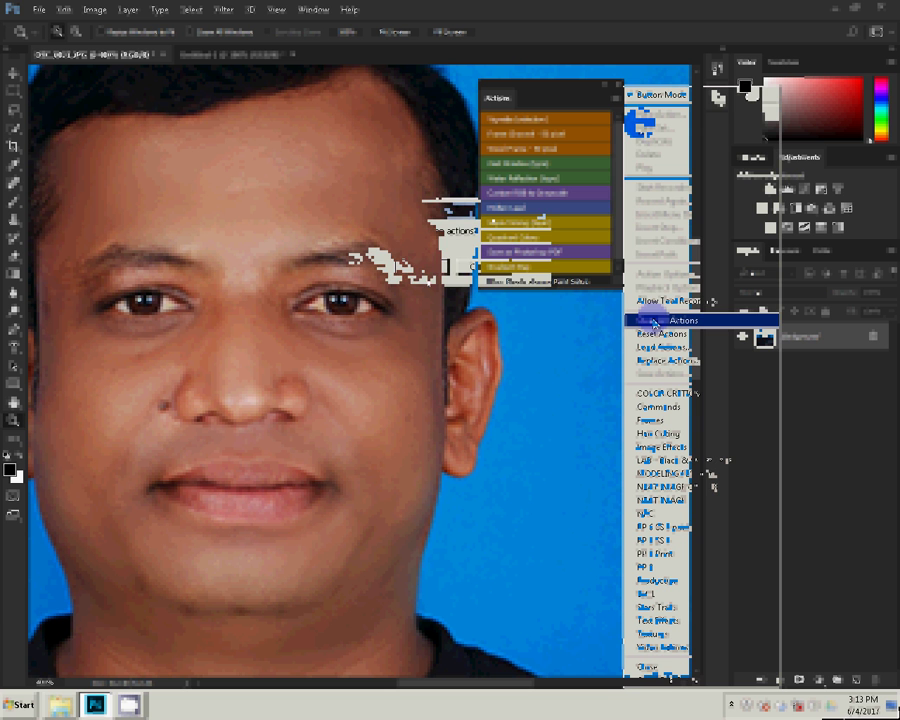
left_click(615, 97)
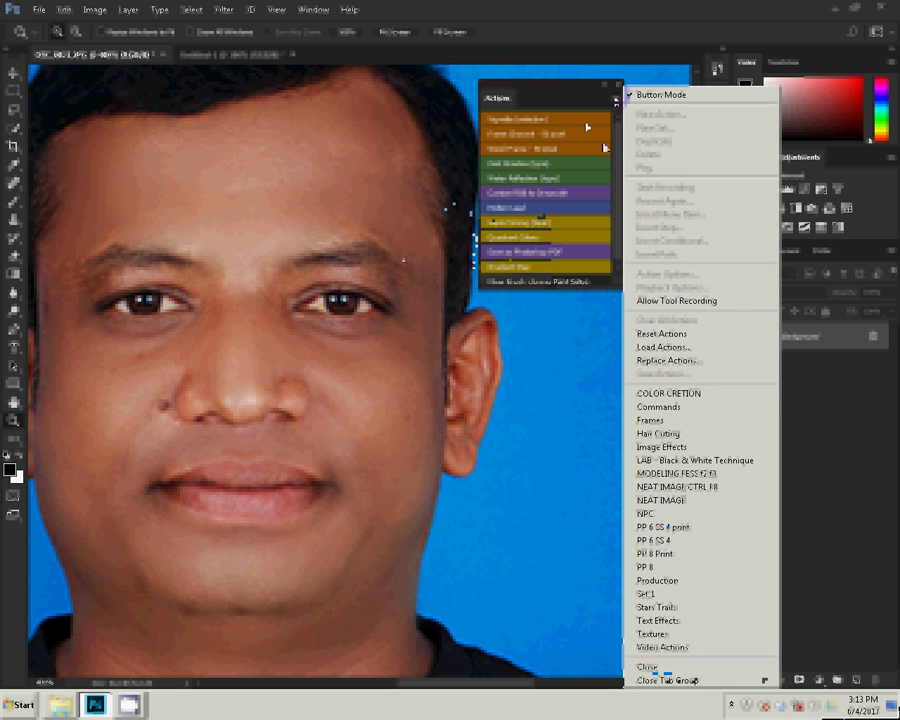
left_click(670, 393)
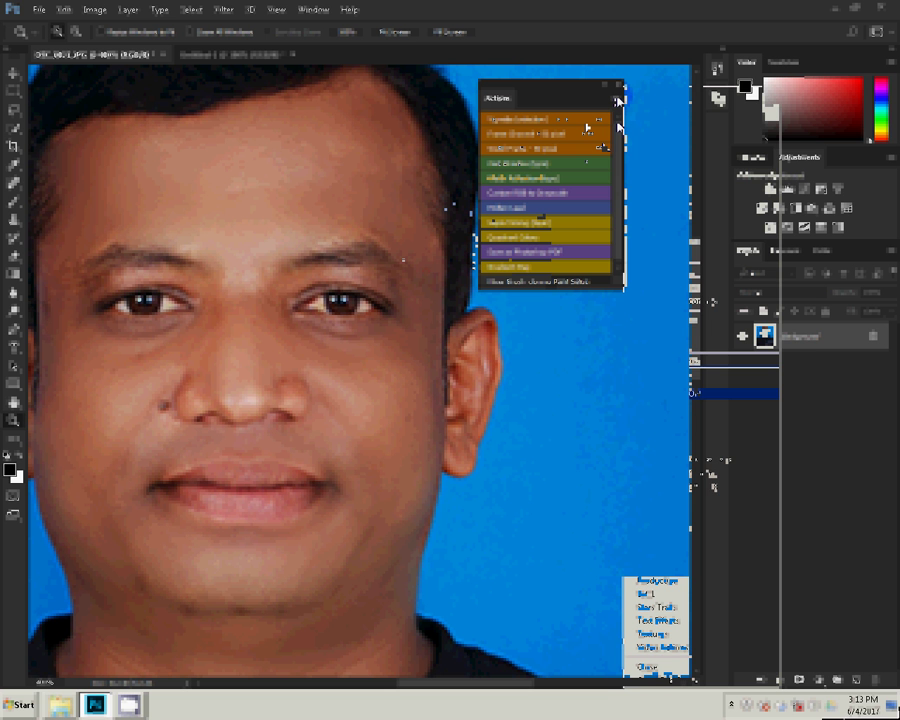
left_click(618, 99)
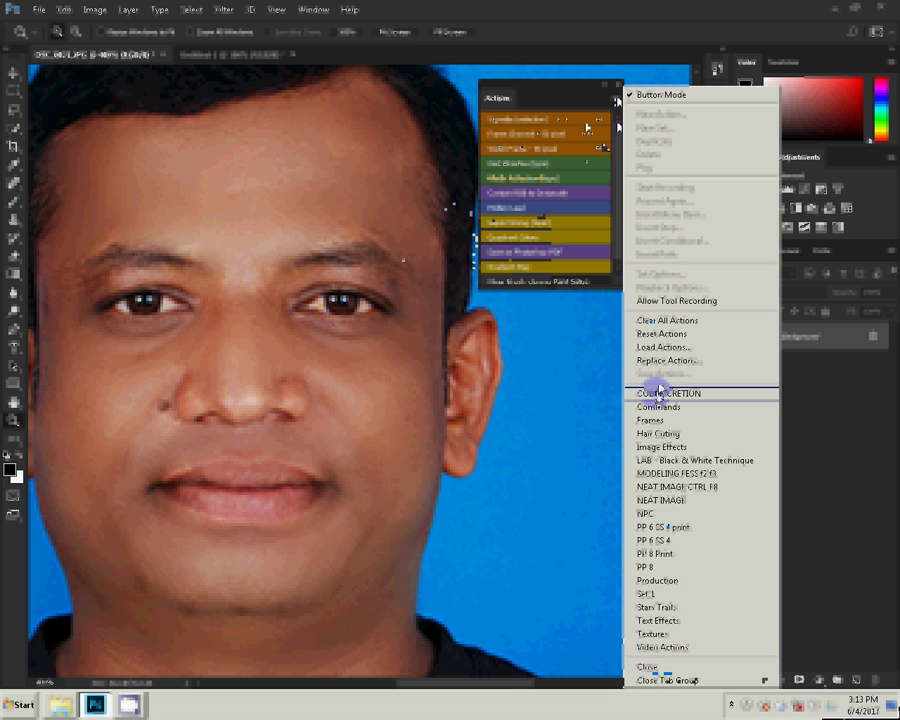
left_click(648, 320)
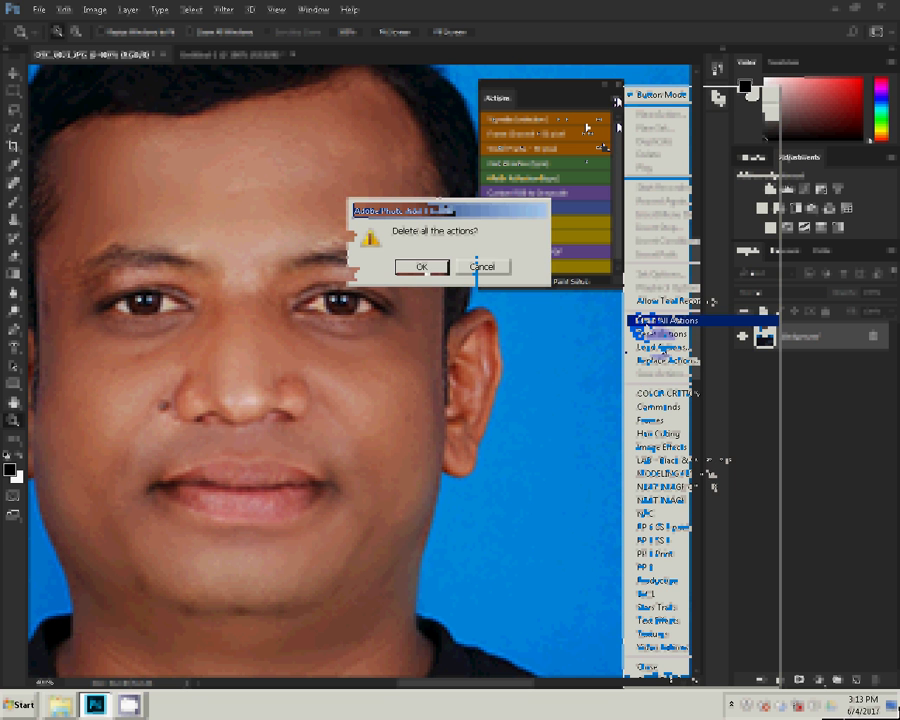
key("Return")
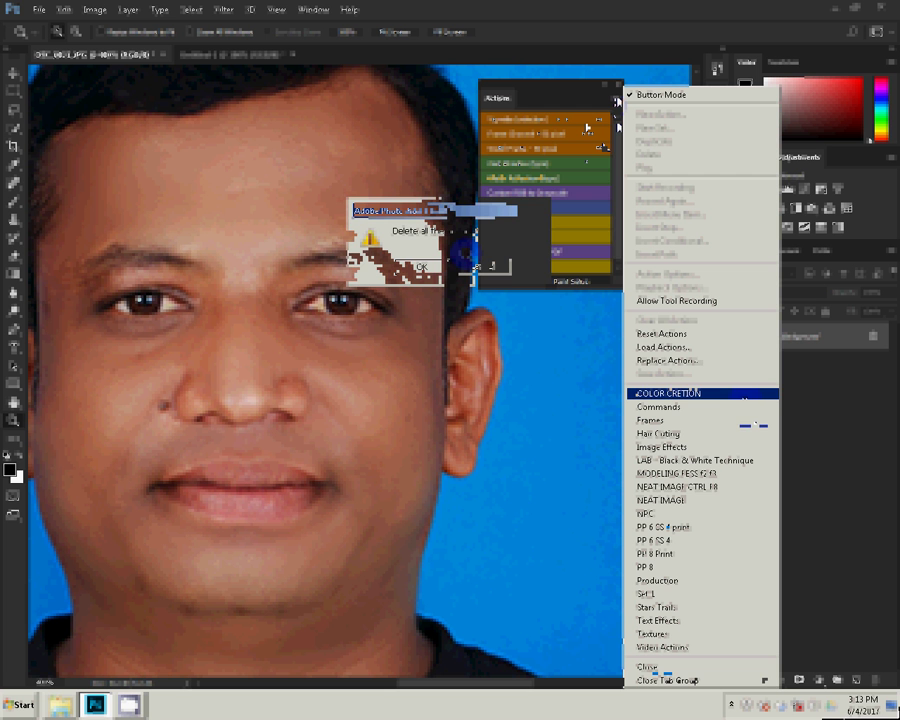
left_click(744, 401)
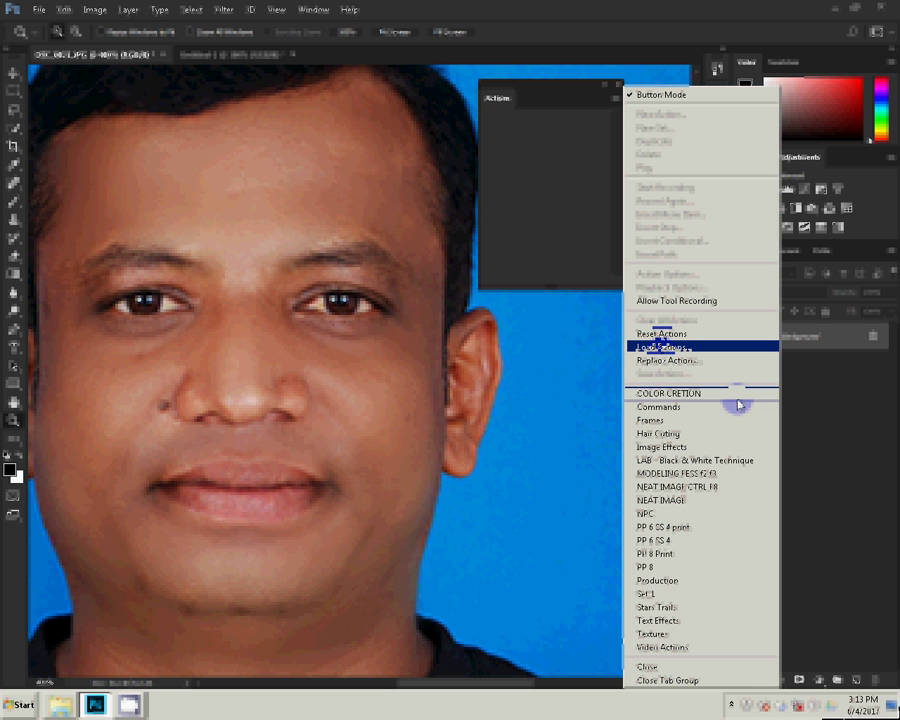
Load the Color Correction actions file from the Software folder on drive D:.
left_click(660, 347)
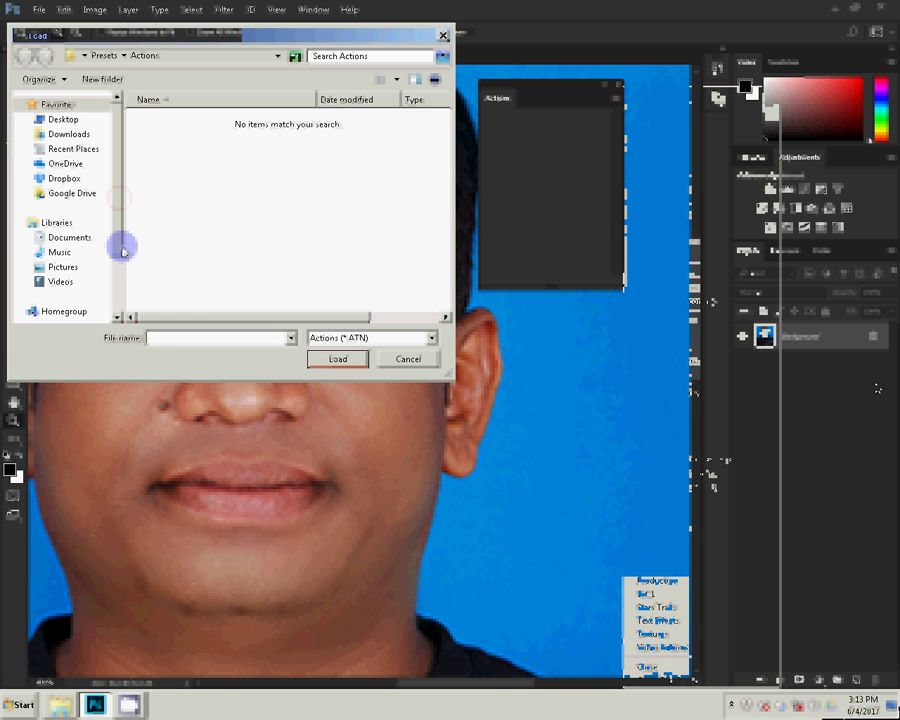
left_click(121, 248)
left_click(121, 248)
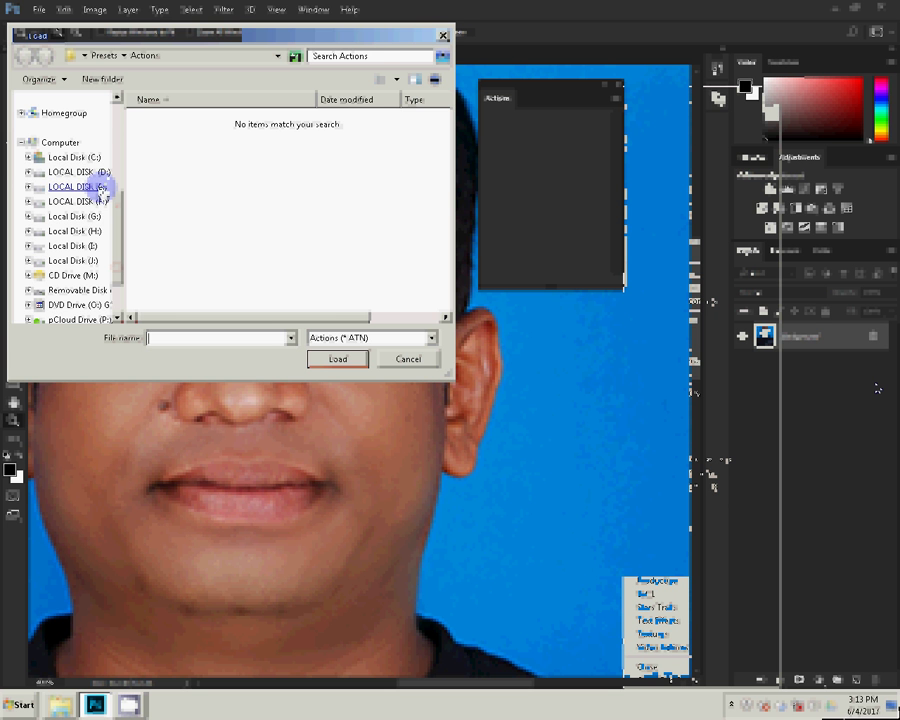
left_click(100, 173)
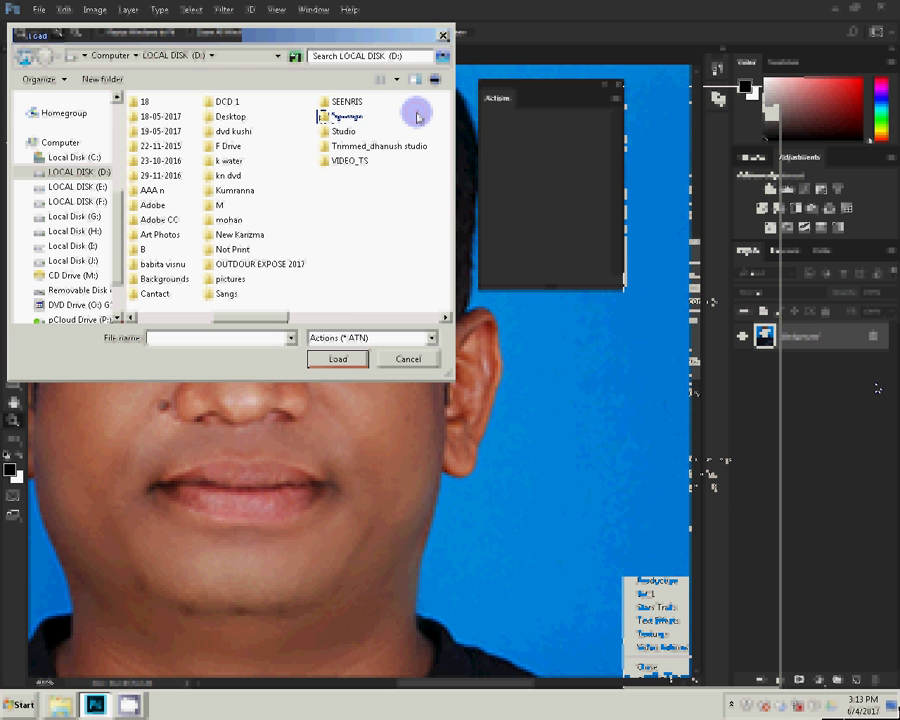
left_click(335, 358)
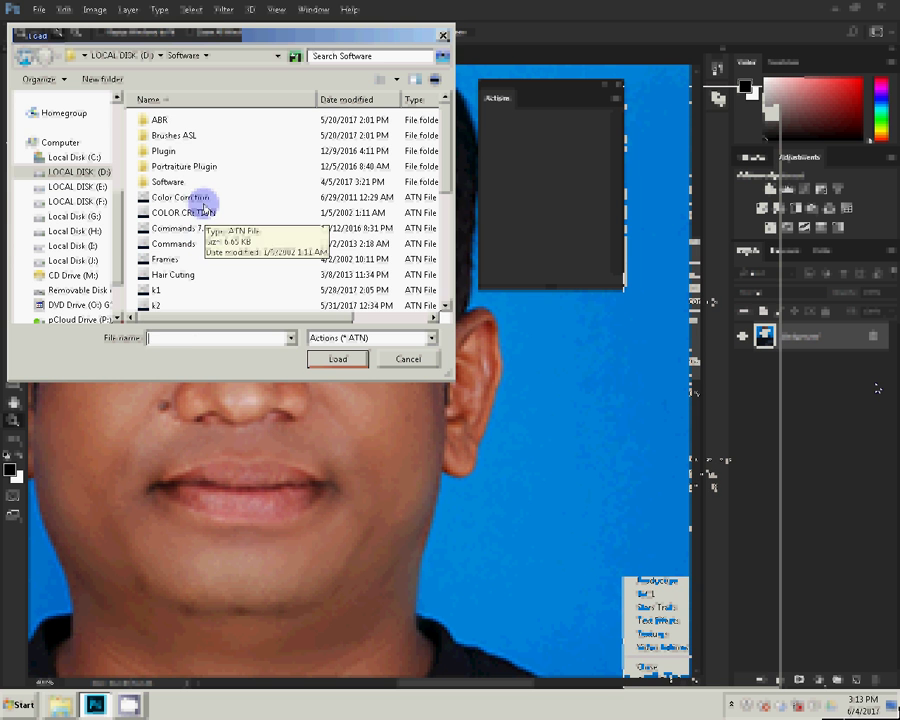
left_click(200, 198)
key("Return")
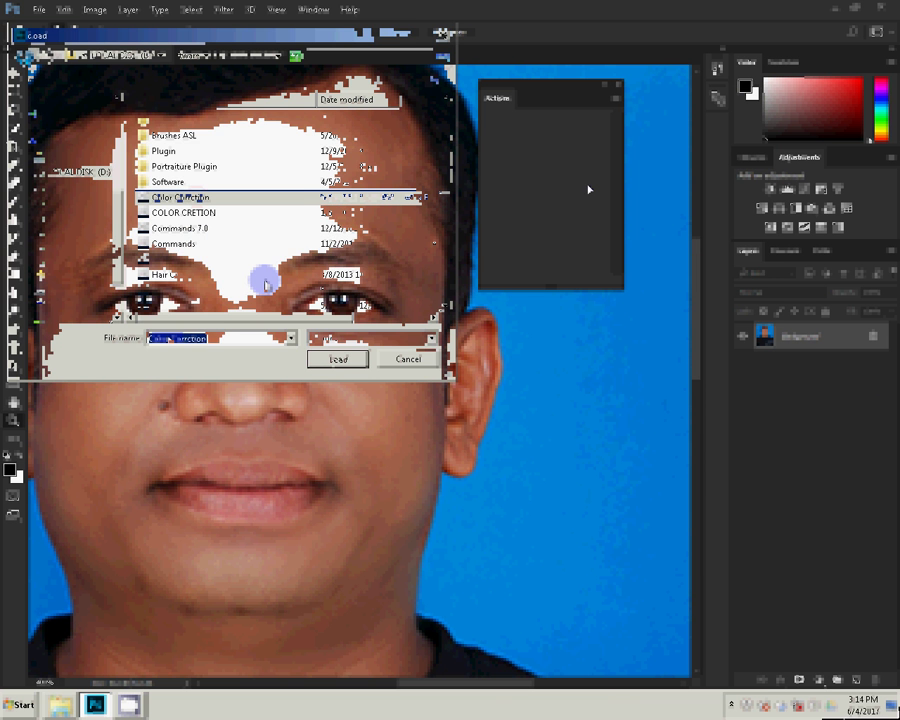
Load the PP 8 action set into the Actions panel.
left_click(615, 101)
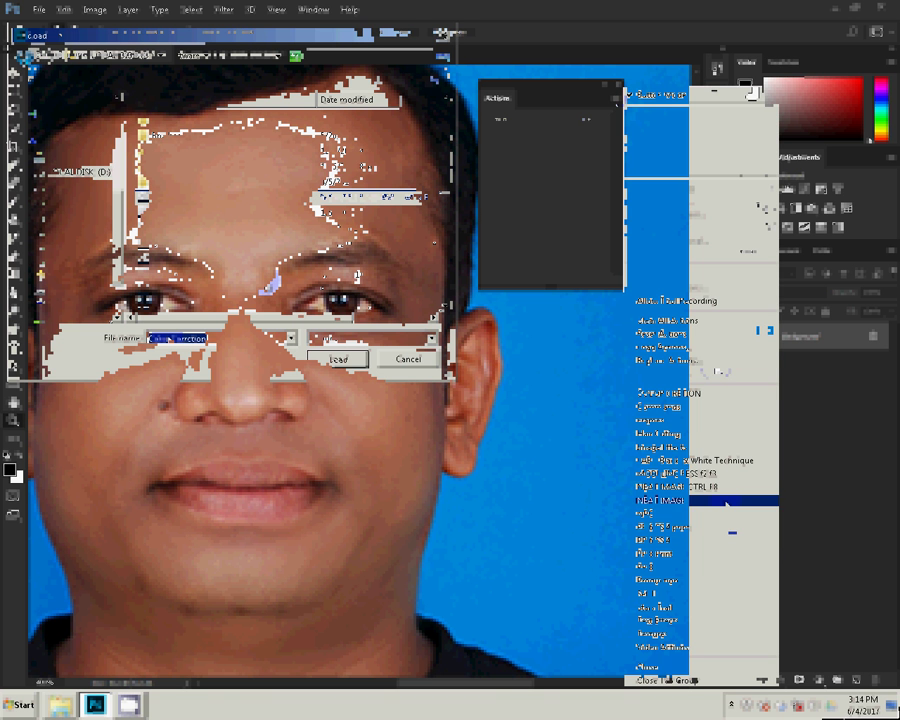
left_click(716, 433)
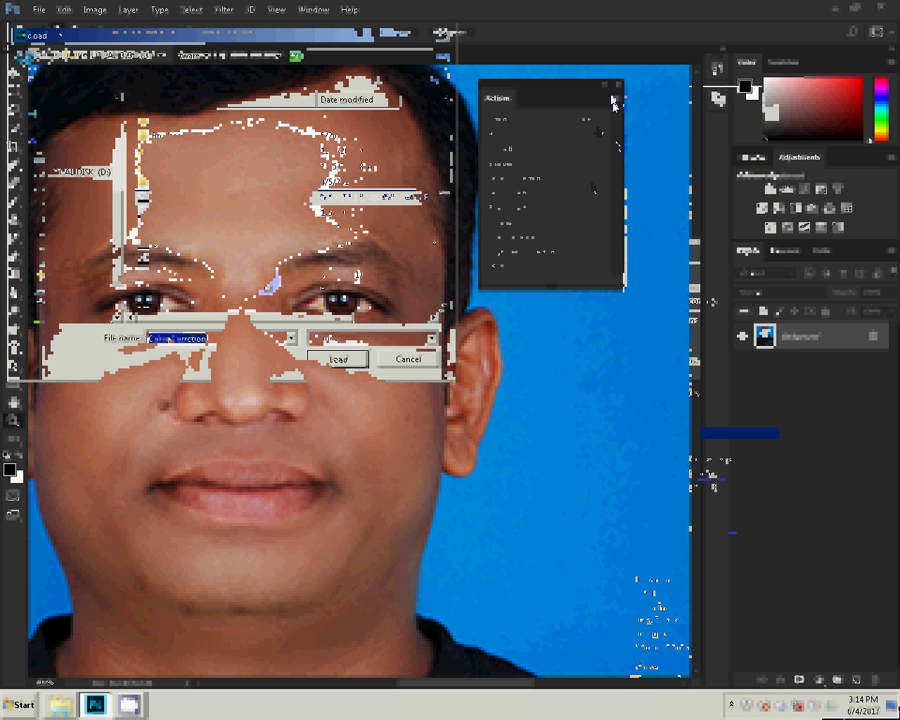
left_click(615, 104)
left_click(645, 567)
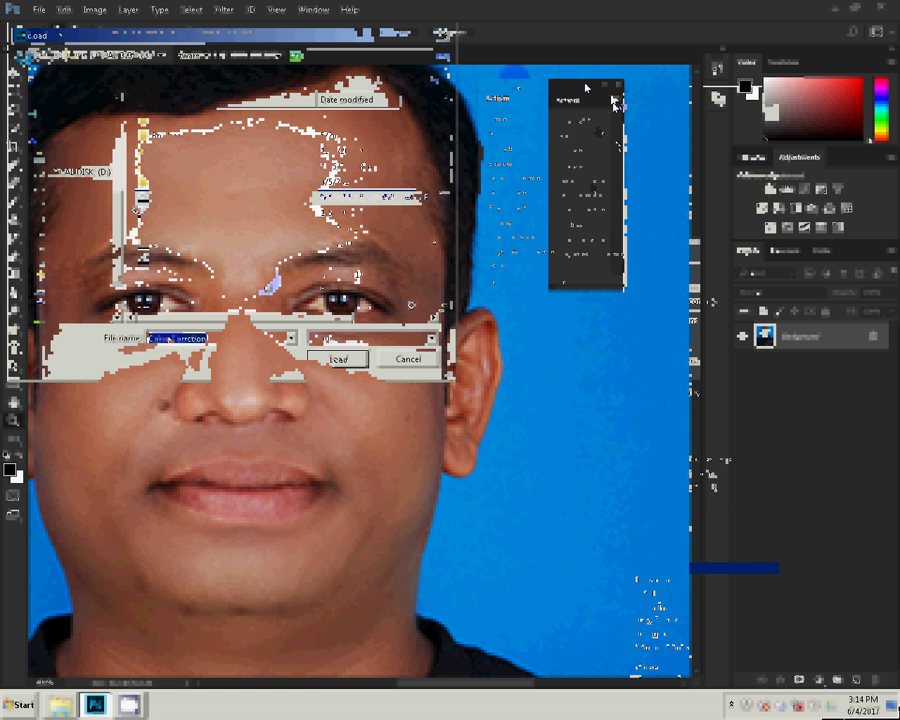
left_click(39, 9)
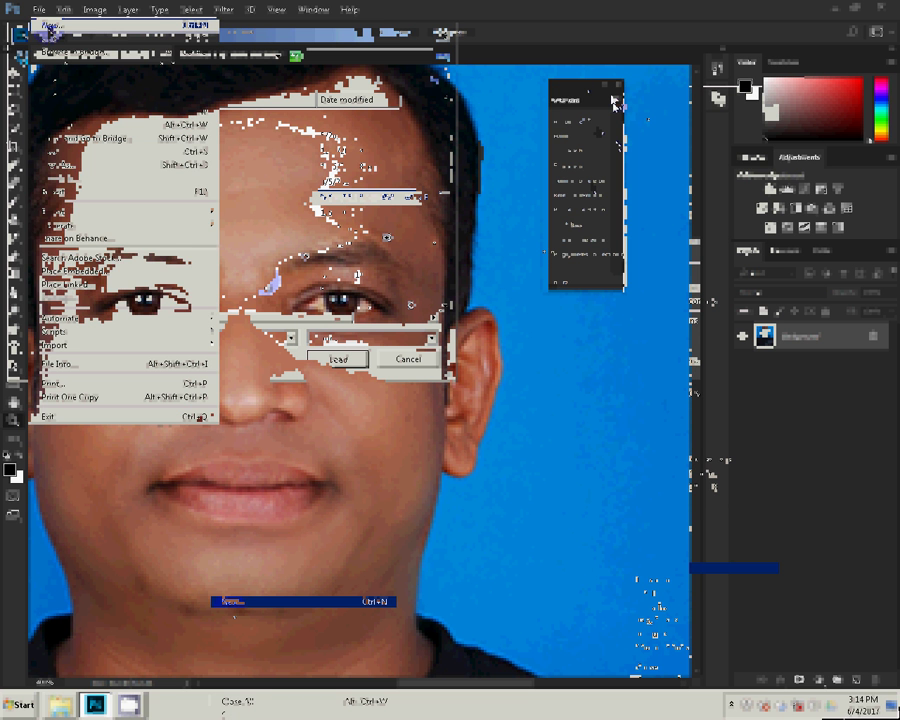
Save a 6 x 4 inch, 300 ppi, white-background new-document preset named 'Saved 1'.
left_click(385, 237)
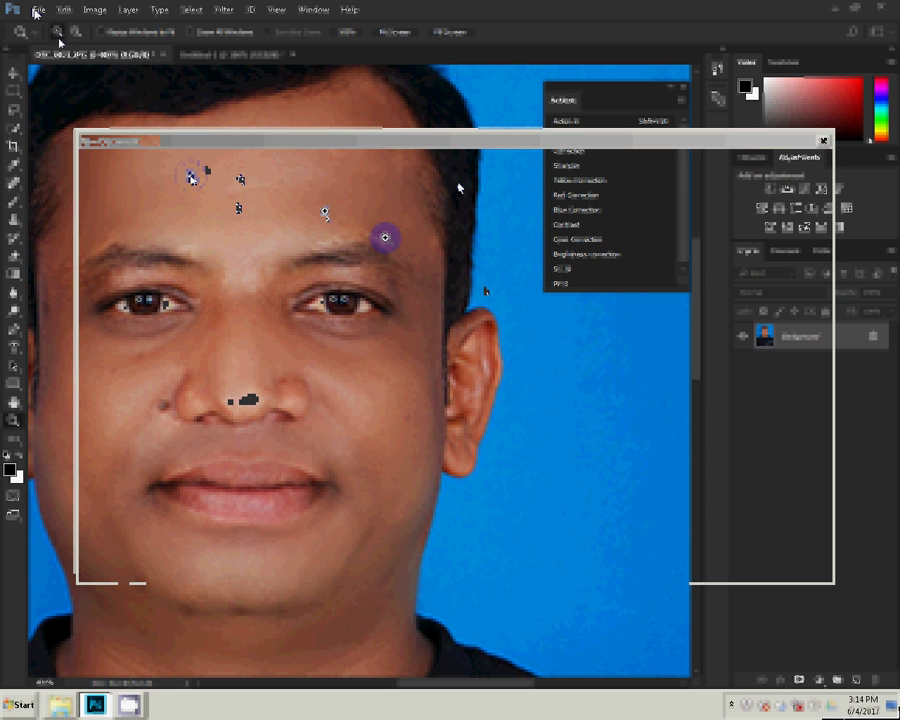
left_click(426, 151)
type("4")
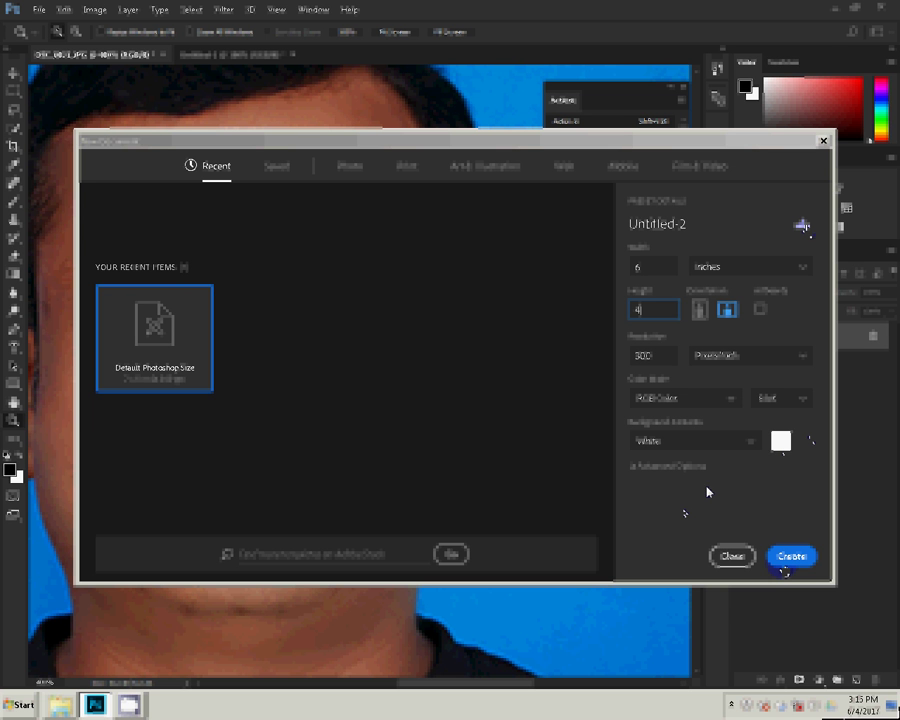
left_click(801, 228)
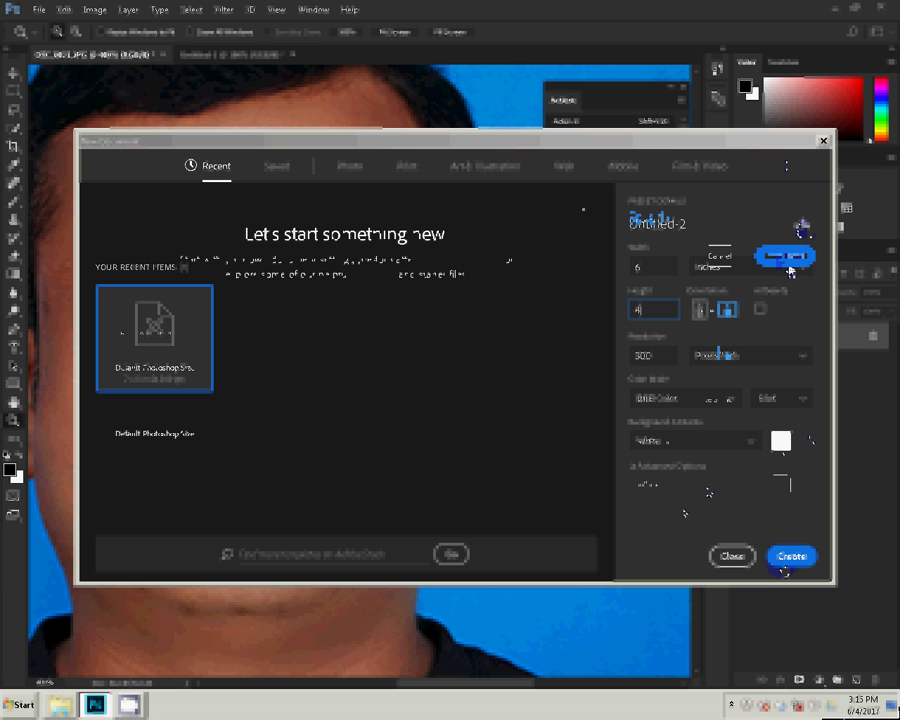
left_click(785, 257)
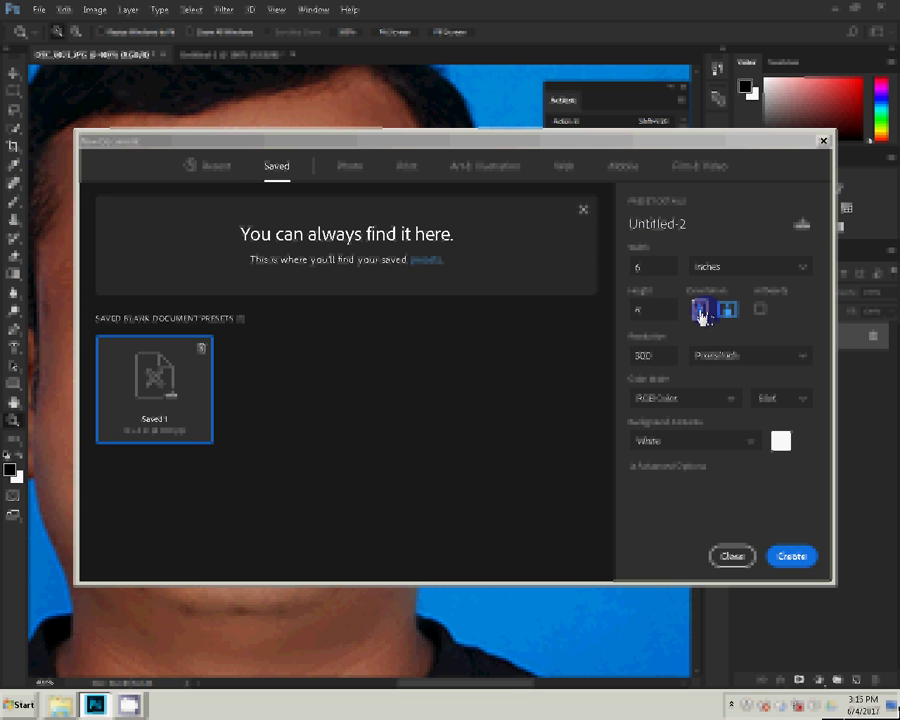
Browse the Photo presets and background colour, then close the New Document dialog.
left_click(802, 228)
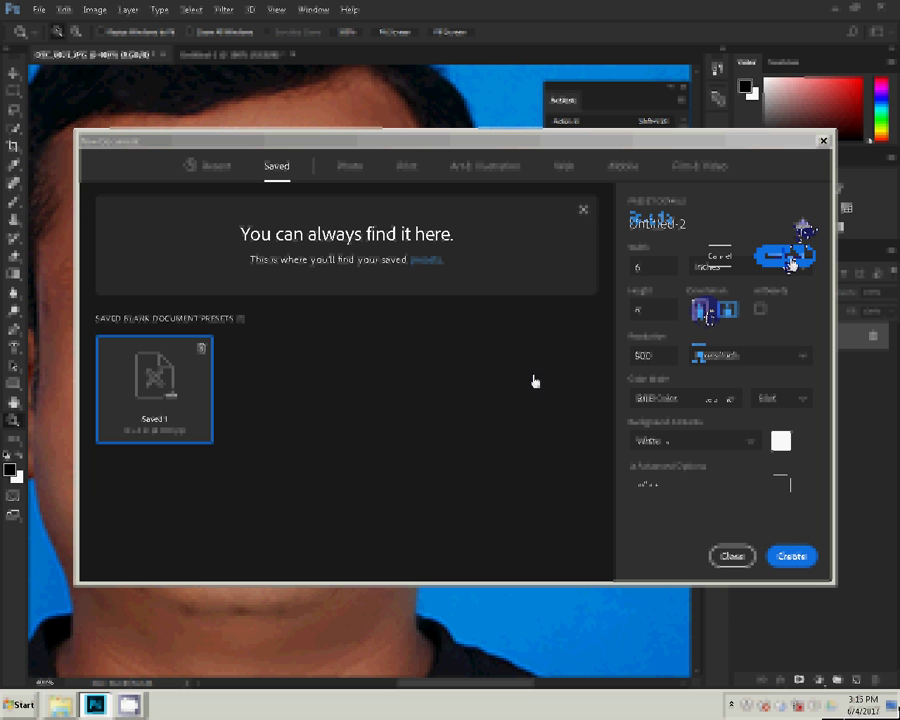
left_click(354, 175)
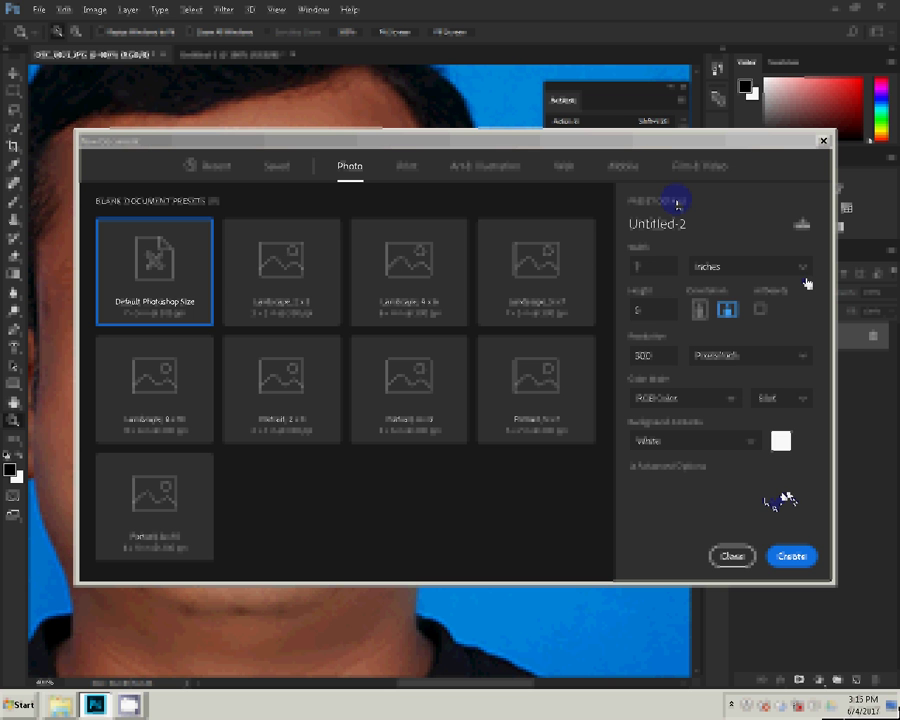
left_click(780, 441)
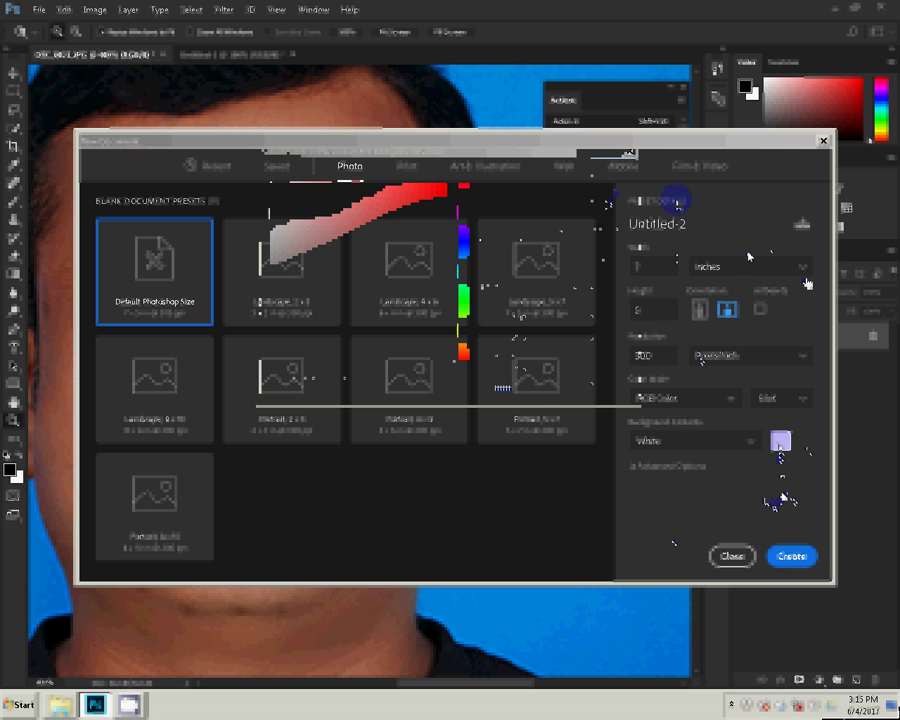
left_click(735, 558)
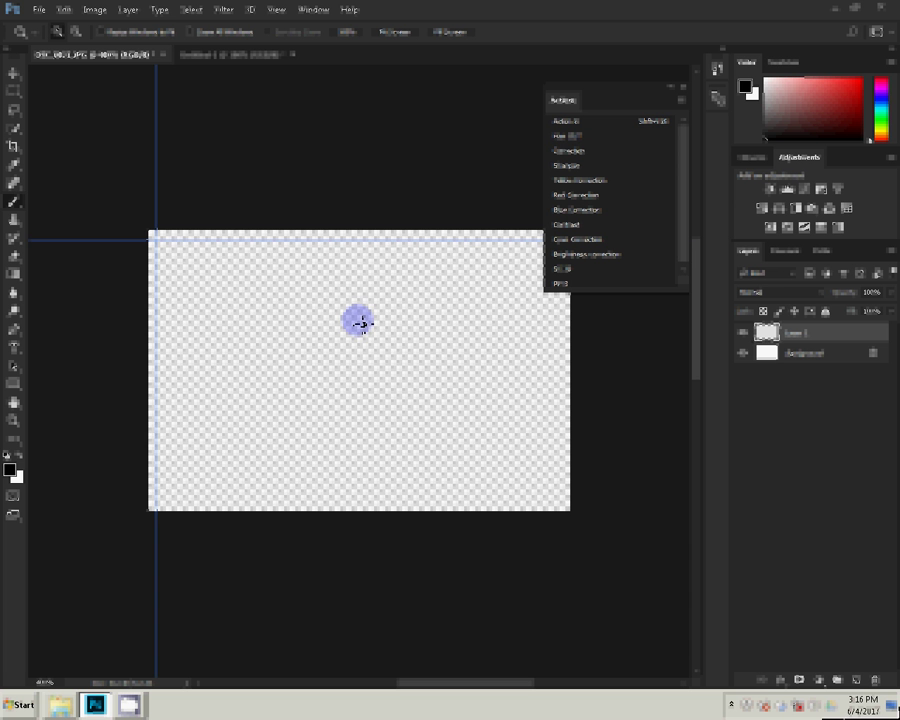
Run the PP 8 action (Shift+F10) to tile eight portraits, then close Untitled-2 unsaved.
key("shift+F10")
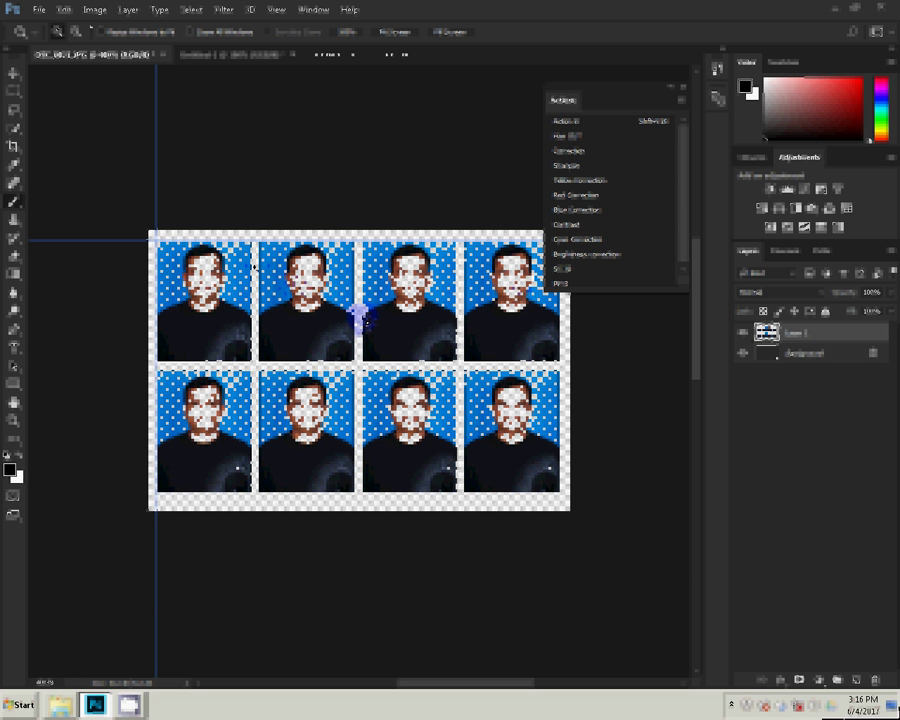
left_click(330, 54)
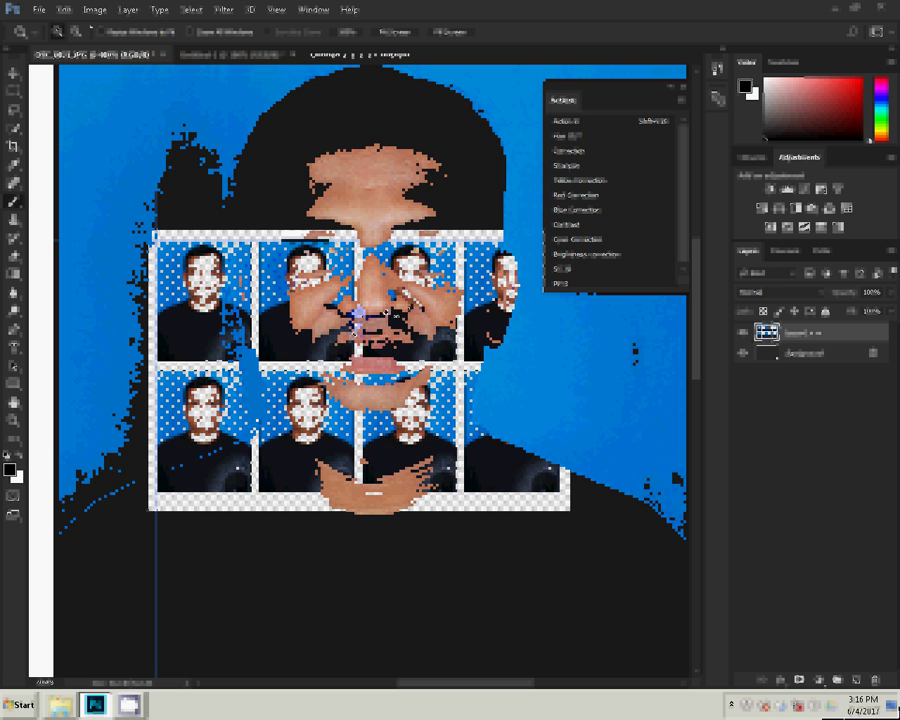
left_click(418, 54)
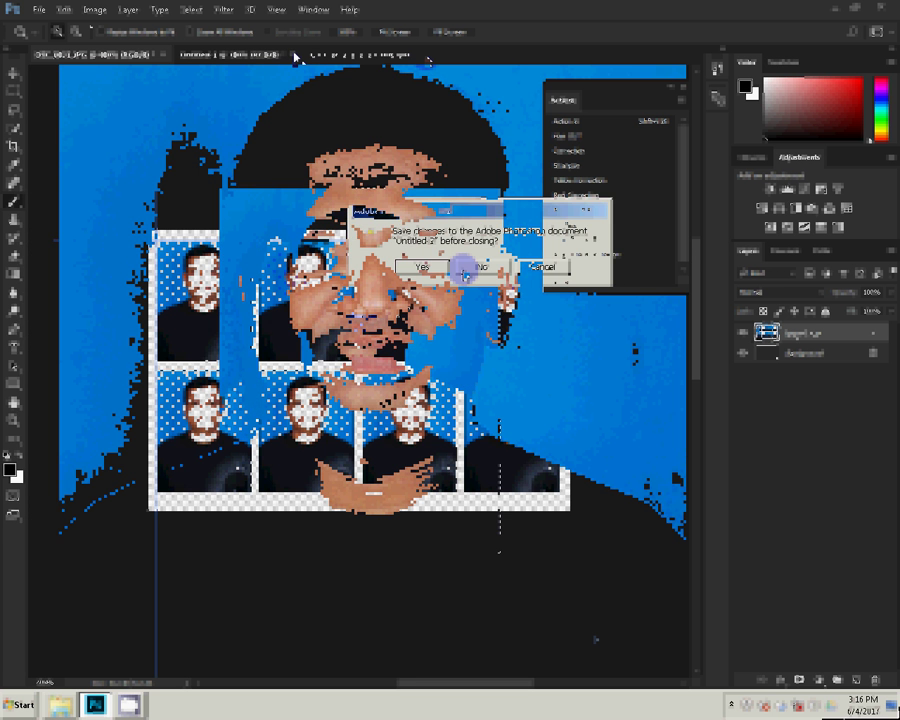
left_click(502, 268)
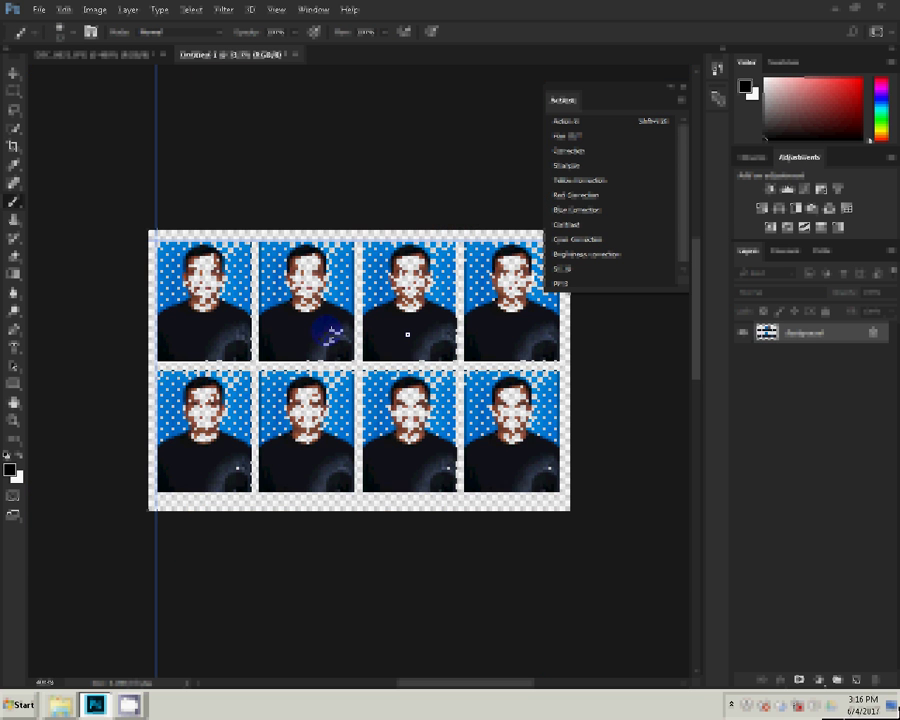
left_click(38, 10)
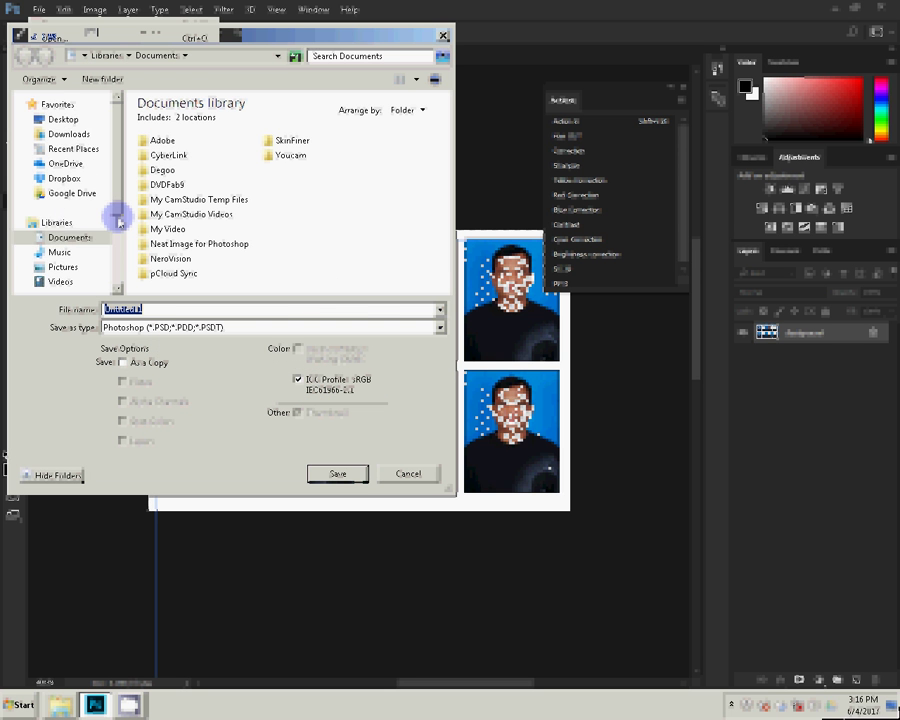
Choose Local Disk (G:) as the save location and JPEG as the format.
scroll(117, 212, "down", 3)
scroll(70, 185, "down", 3)
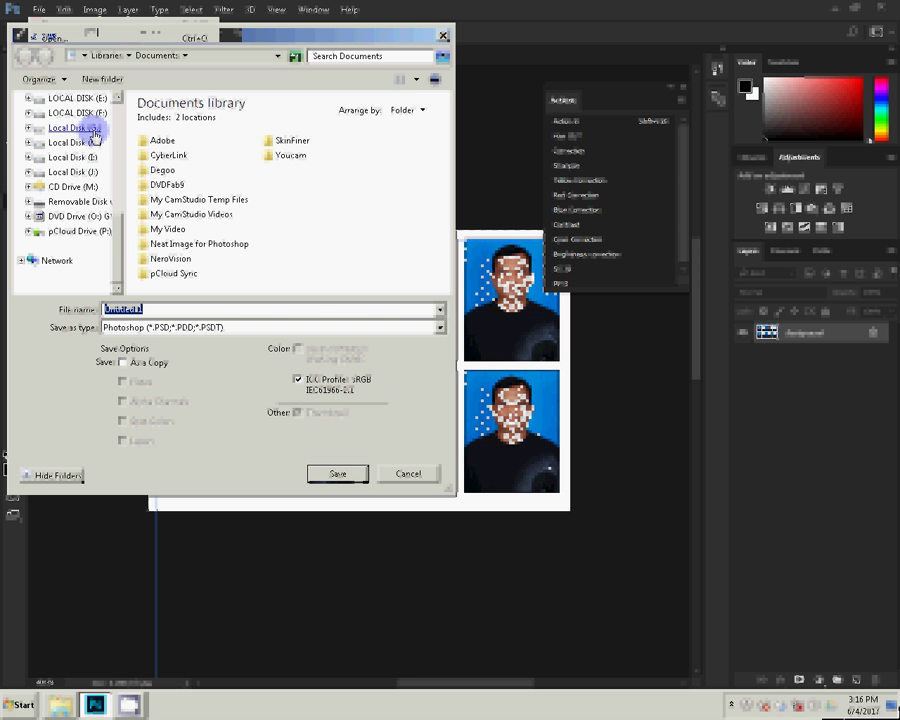
left_click(93, 131)
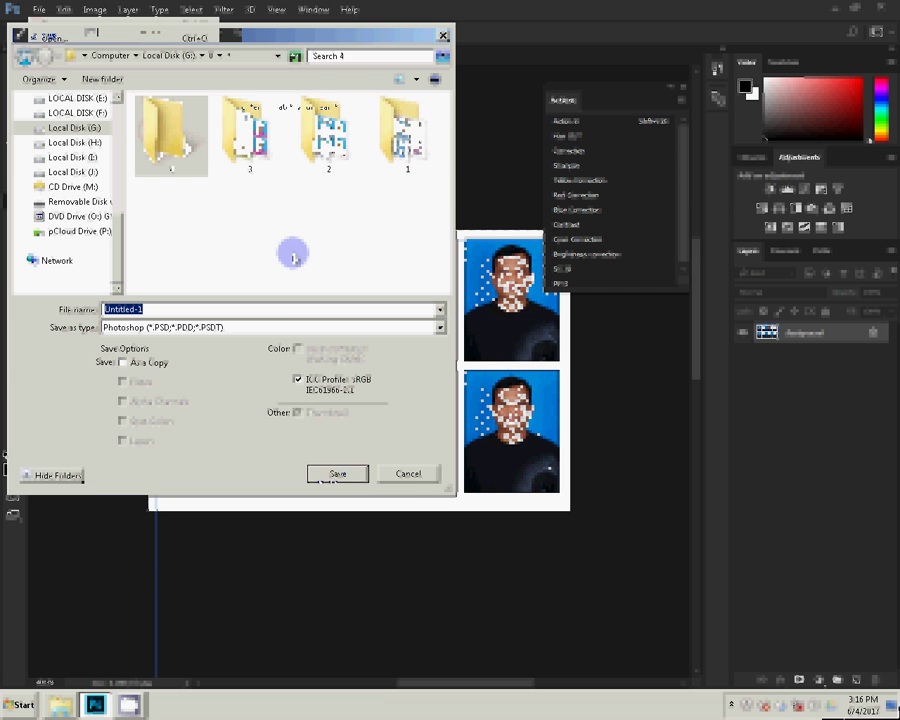
left_click(283, 327)
key("j")
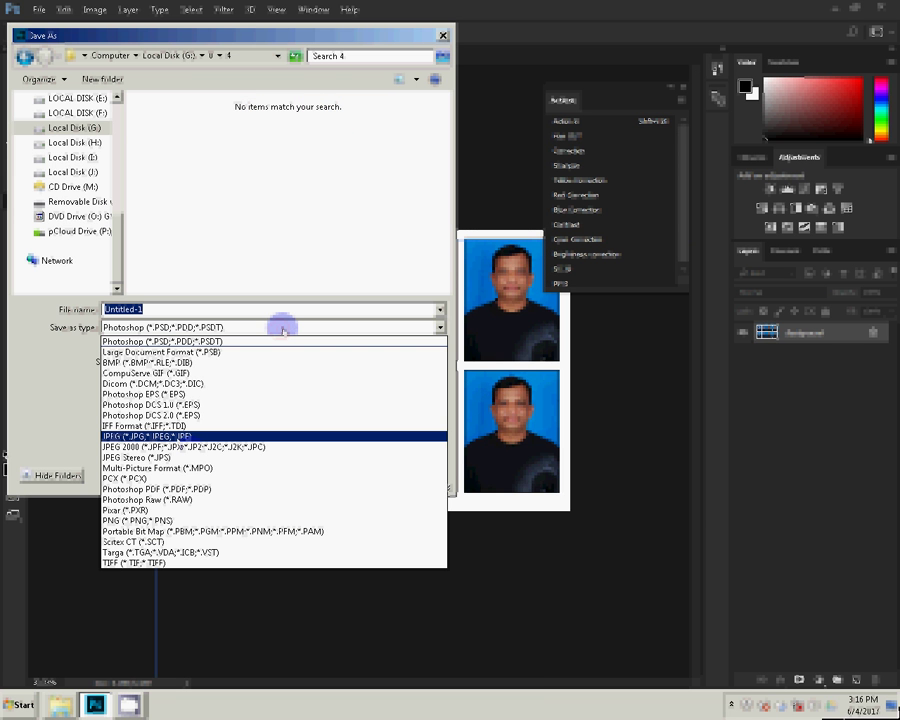
left_click(176, 436)
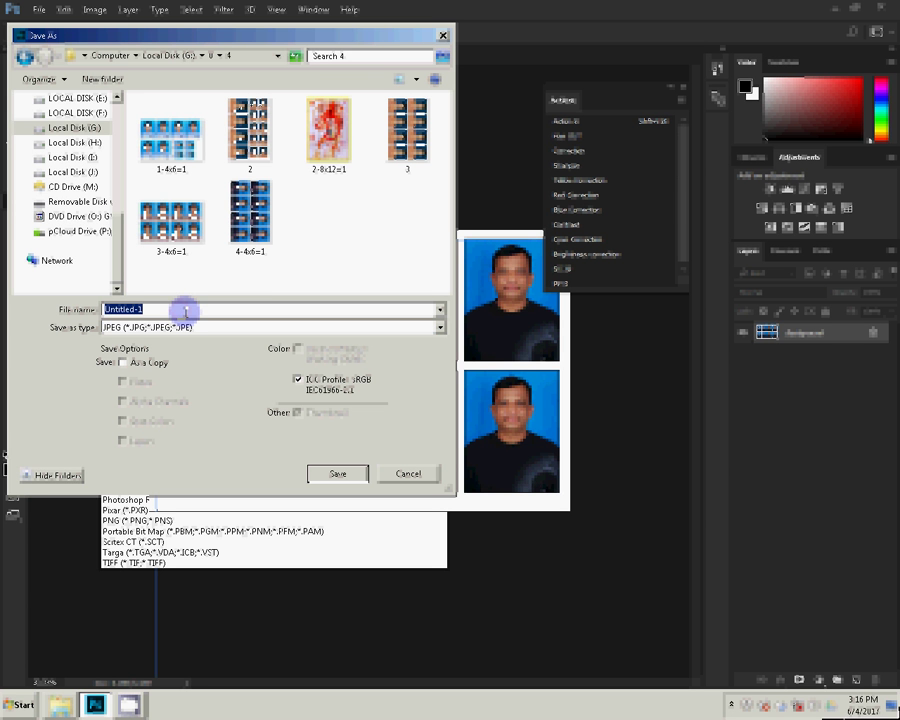
Name the file '5-4x6=4' and save it at Maximum JPEG quality.
type("5")
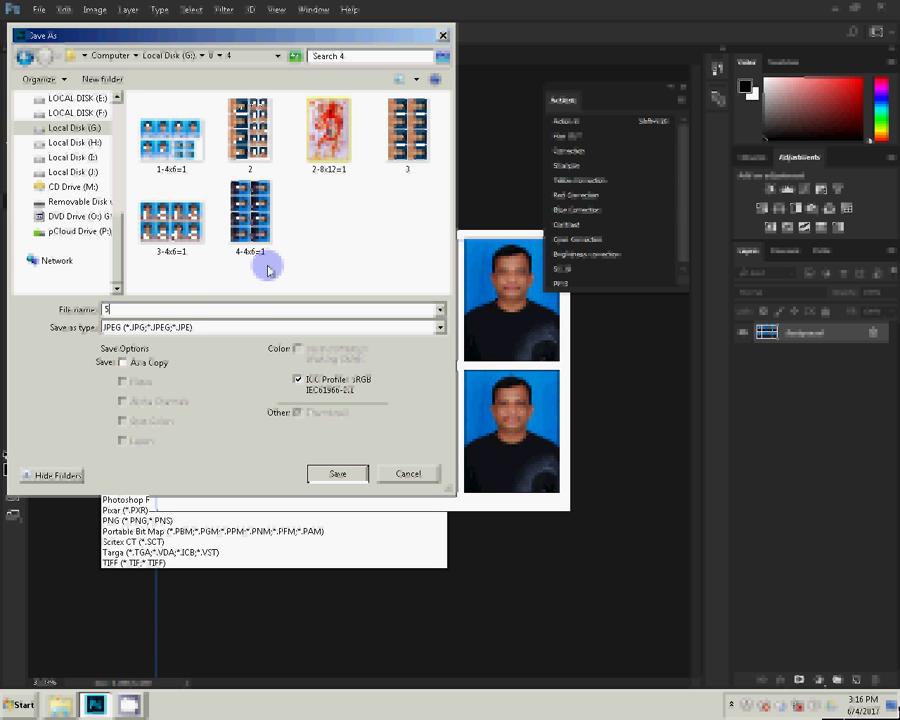
type("-4x6")
type("=")
type("4")
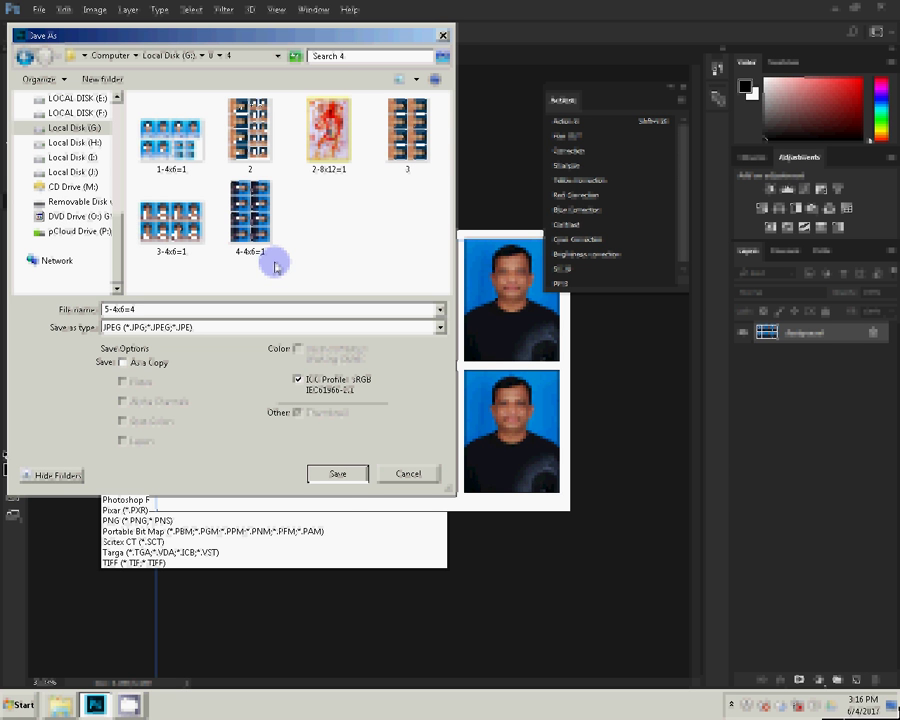
key("Return")
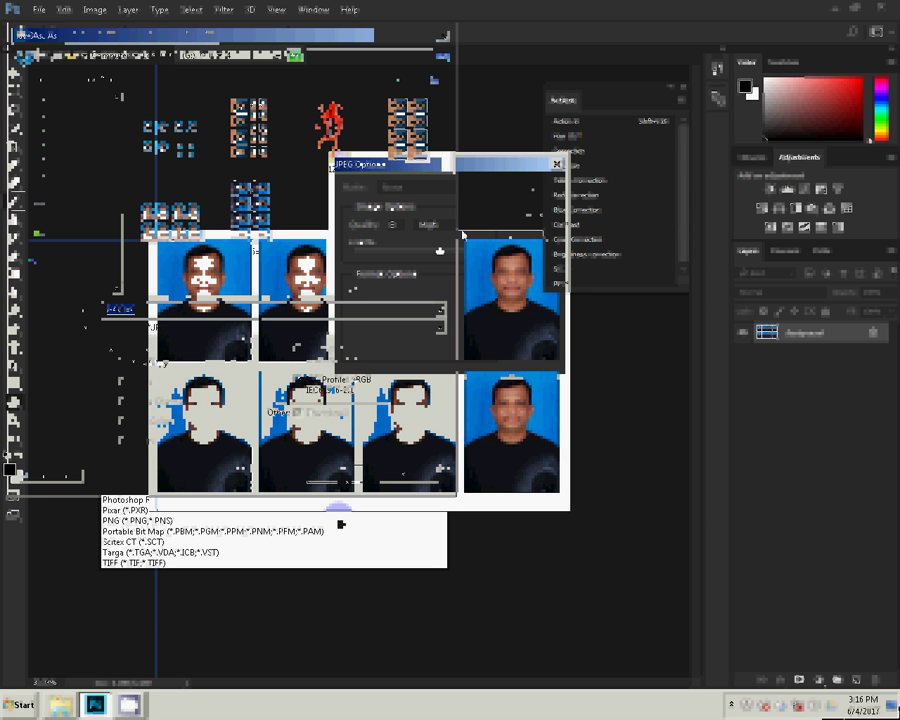
left_click(464, 226)
left_click(443, 267)
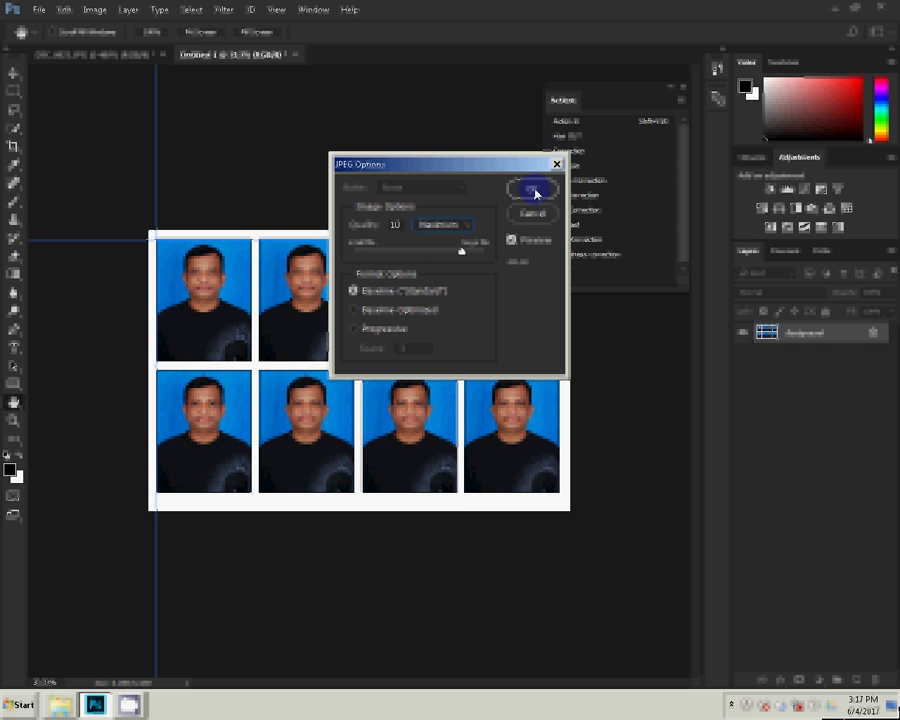
left_click(533, 190)
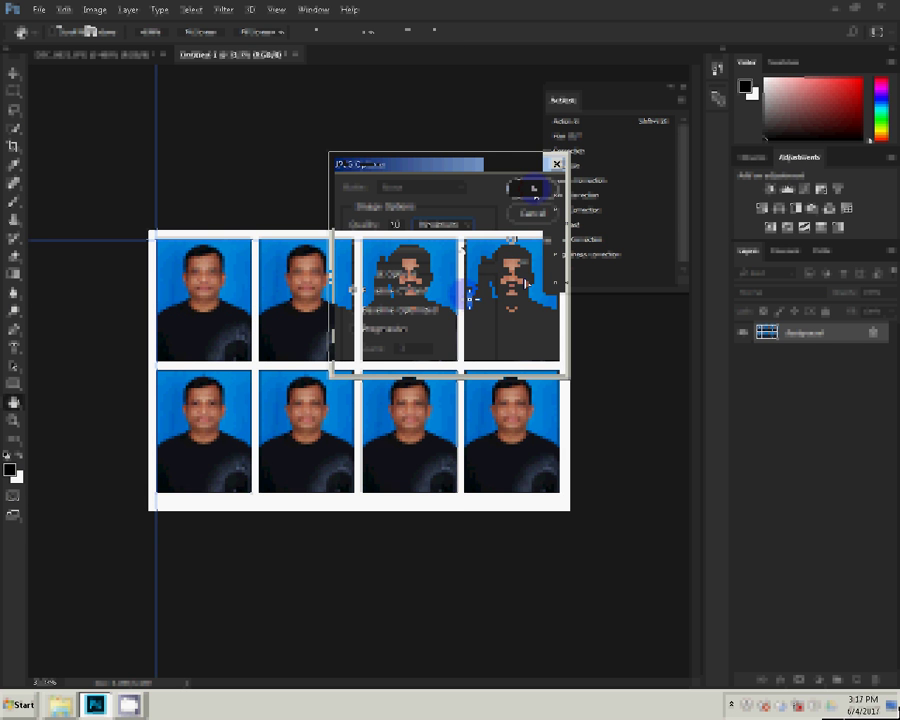